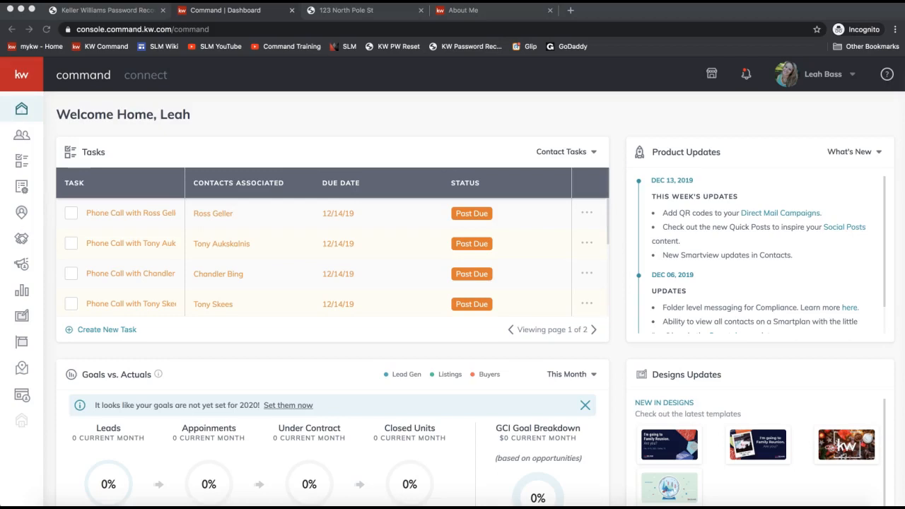
Step: Load the Command dashboard at agent.kw.com
{"action": "left_click", "coordinate": [127, 29]}
{"action": "type", "text": "age"}
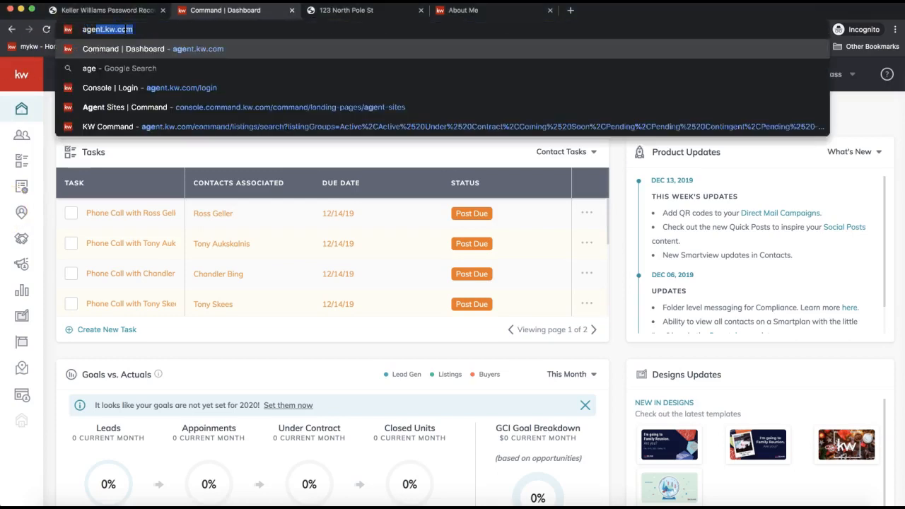
{"action": "type", "text": "nt.kw.com"}
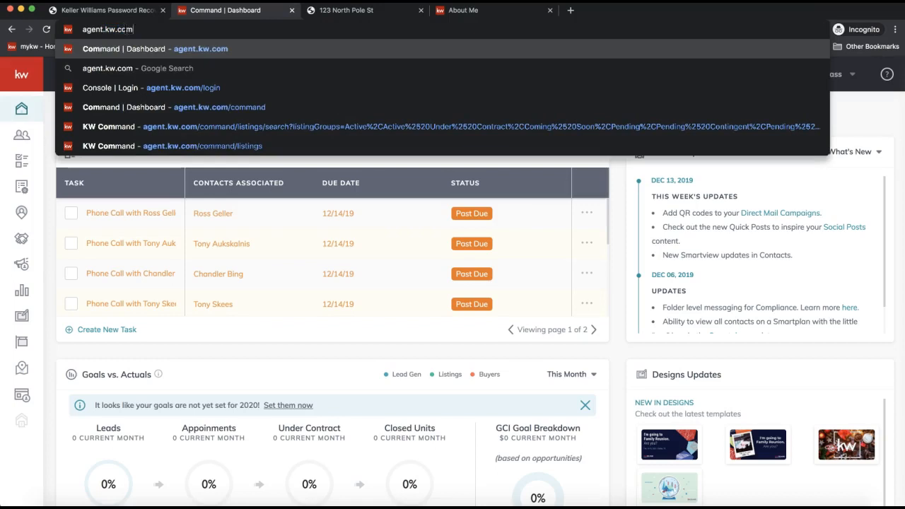
{"action": "left_click_drag", "start_coordinate": [88, 29], "coordinate": [162, 30]}
{"action": "triple_click", "coordinate": [166, 31]}
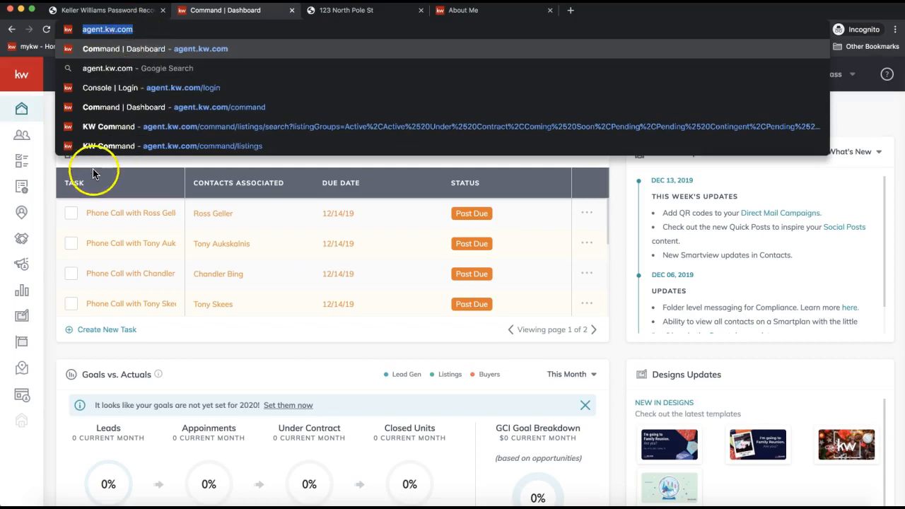
{"action": "left_click", "coordinate": [48, 269]}
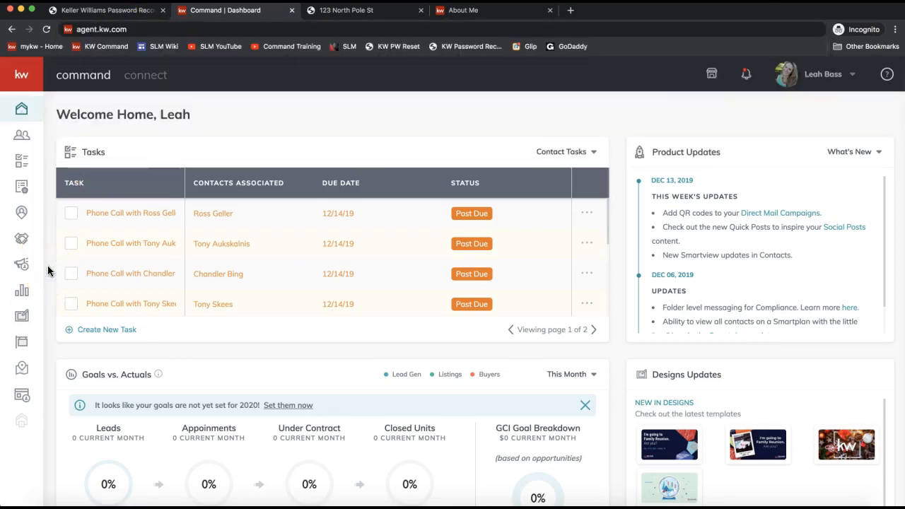
Step: Open the Sites overview of landing pages and begin creating a new site
{"action": "left_click", "coordinate": [25, 401]}
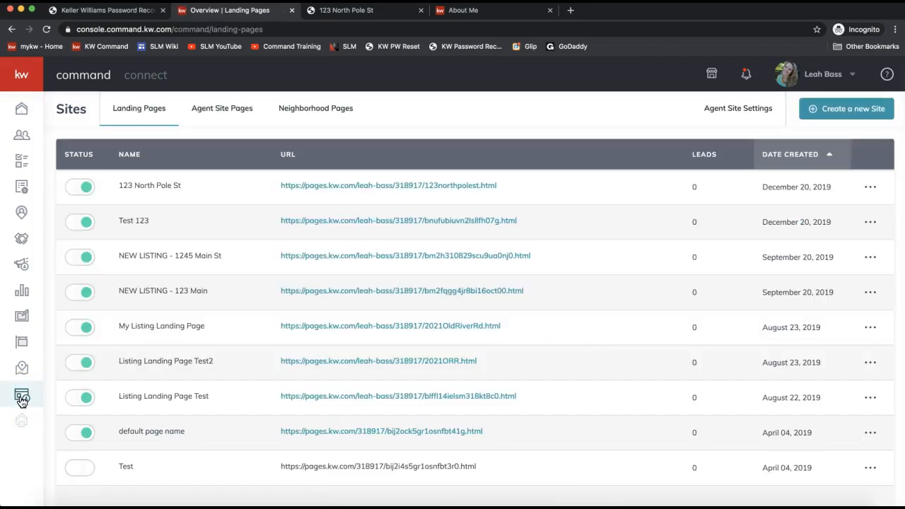
{"action": "left_click", "coordinate": [22, 400]}
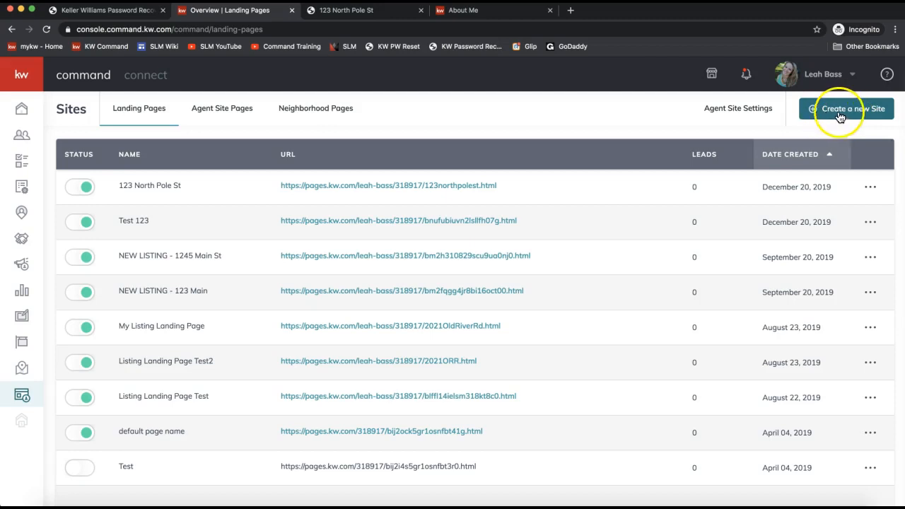
{"action": "left_click", "coordinate": [862, 118]}
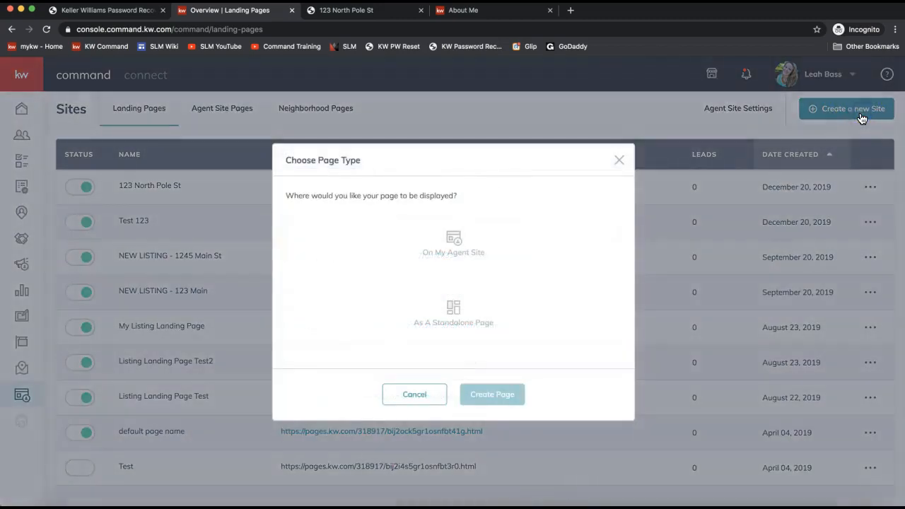
Step: Choose to display the new page as a standalone page and create it
{"action": "left_click", "coordinate": [454, 253]}
{"action": "left_click", "coordinate": [456, 268]}
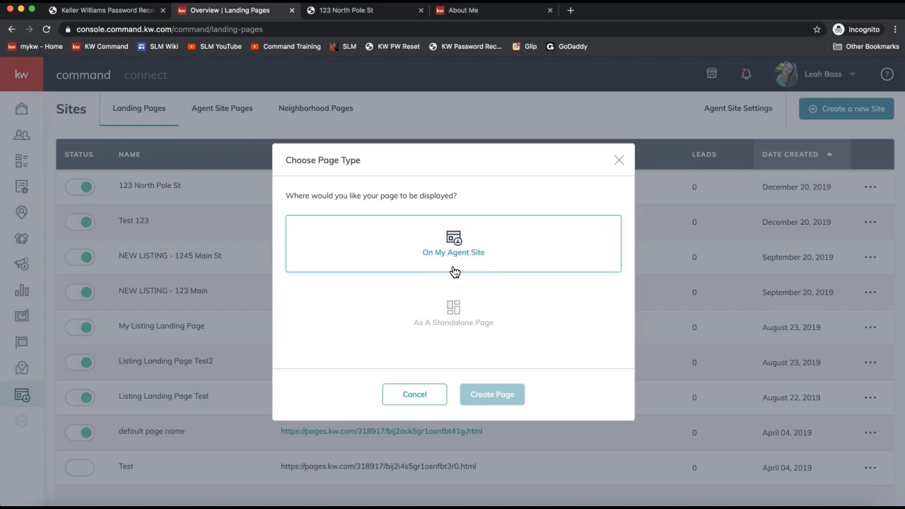
{"action": "left_click", "coordinate": [455, 325]}
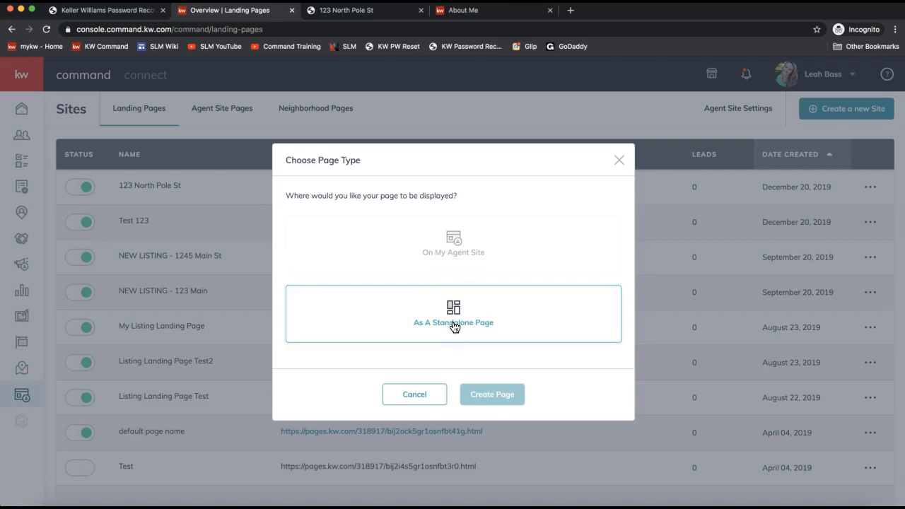
{"action": "left_click", "coordinate": [456, 326]}
{"action": "left_click", "coordinate": [414, 330]}
{"action": "left_click", "coordinate": [486, 407]}
{"action": "left_click", "coordinate": [495, 402]}
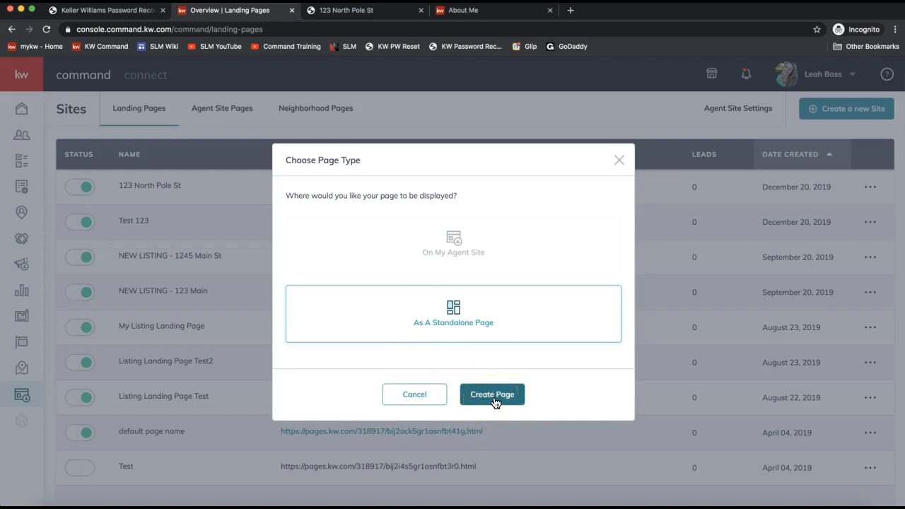
{"action": "left_click", "coordinate": [475, 341]}
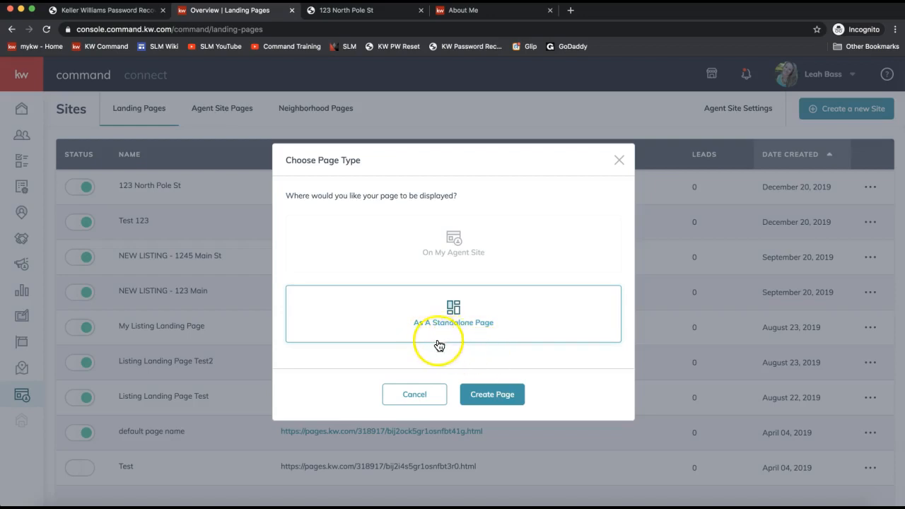
{"action": "left_click", "coordinate": [493, 407]}
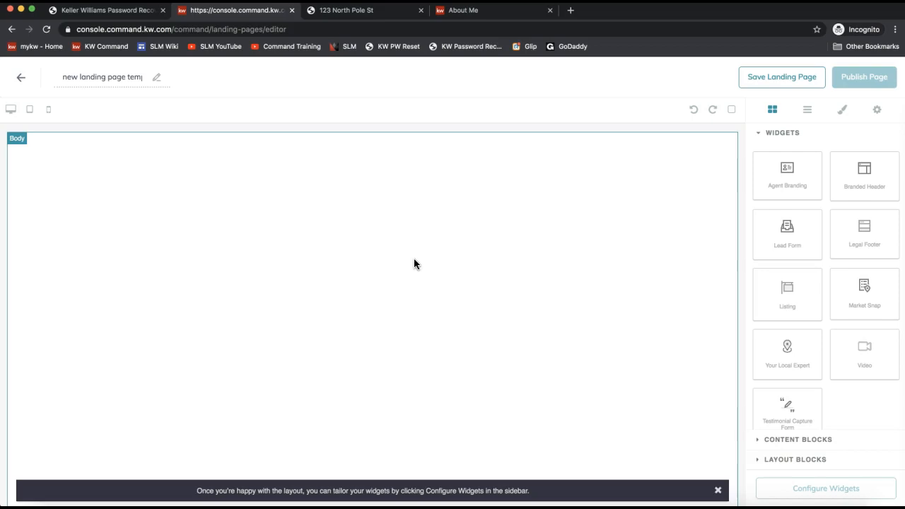
Step: Rename the new landing page template with the property's street address
{"action": "triple_click", "coordinate": [101, 75]}
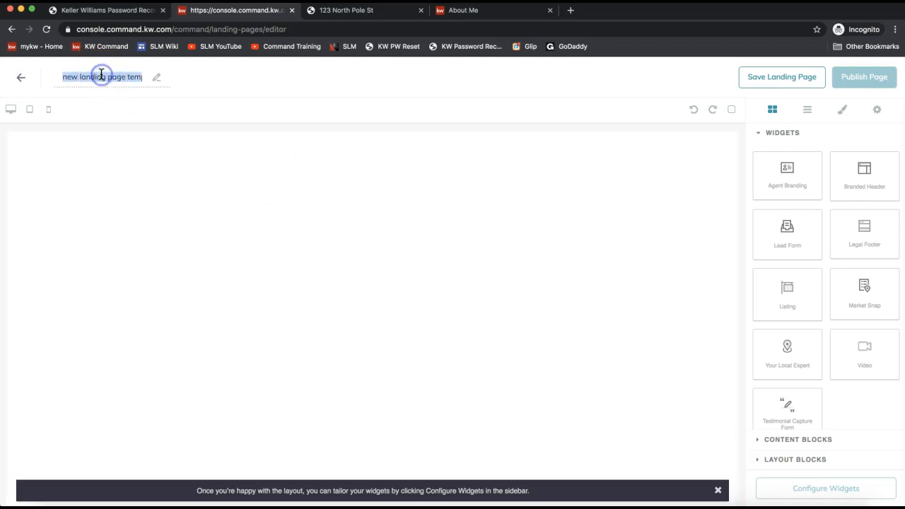
{"action": "type", "text": "123"}
{"action": "type", "text": " Command Rocks D"}
{"action": "type", "text": "r"}
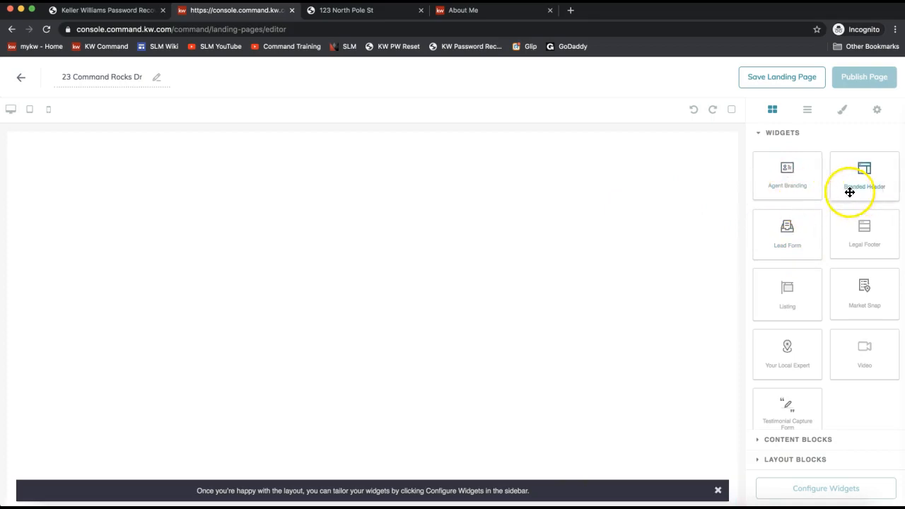
Step: Add a Branded Header widget to the empty page and place a Listing widget directly below it
{"action": "left_click_drag", "start_coordinate": [869, 186], "coordinate": [672, 190]}
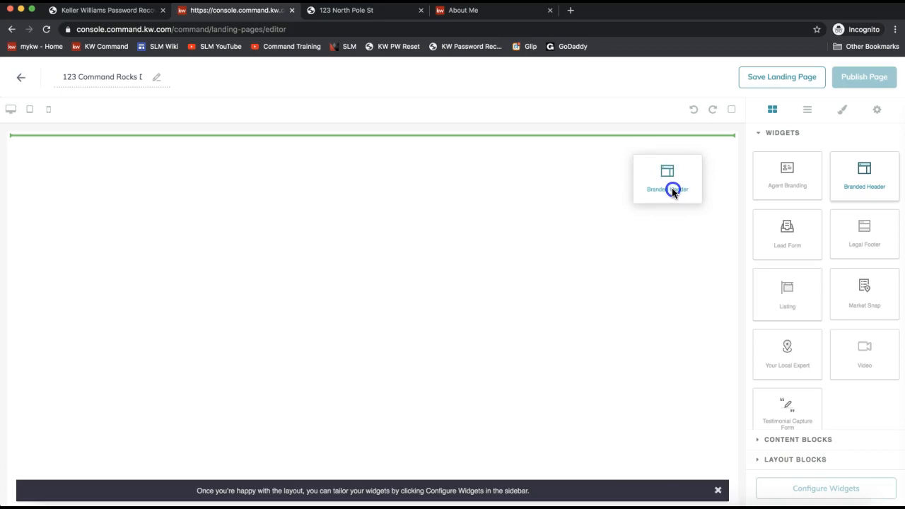
{"action": "left_click_drag", "start_coordinate": [673, 189], "coordinate": [672, 189]}
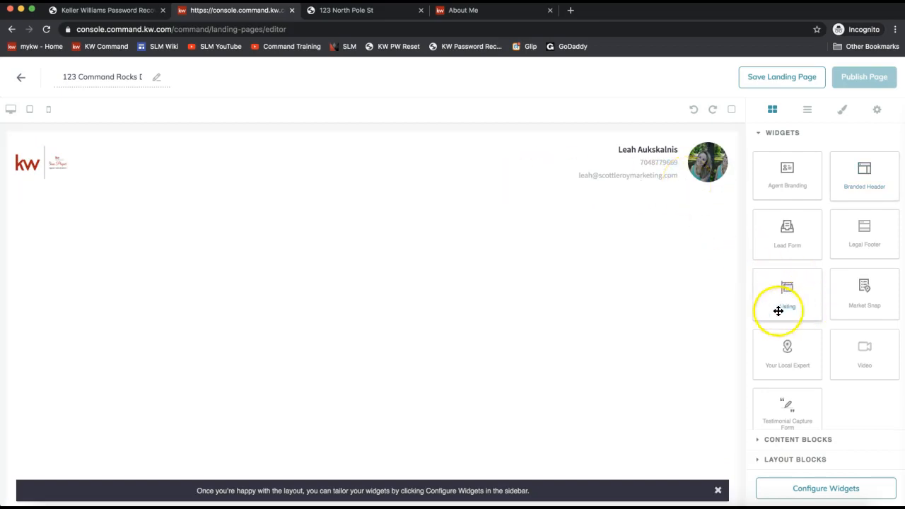
{"action": "left_click_drag", "start_coordinate": [790, 295], "coordinate": [605, 256]}
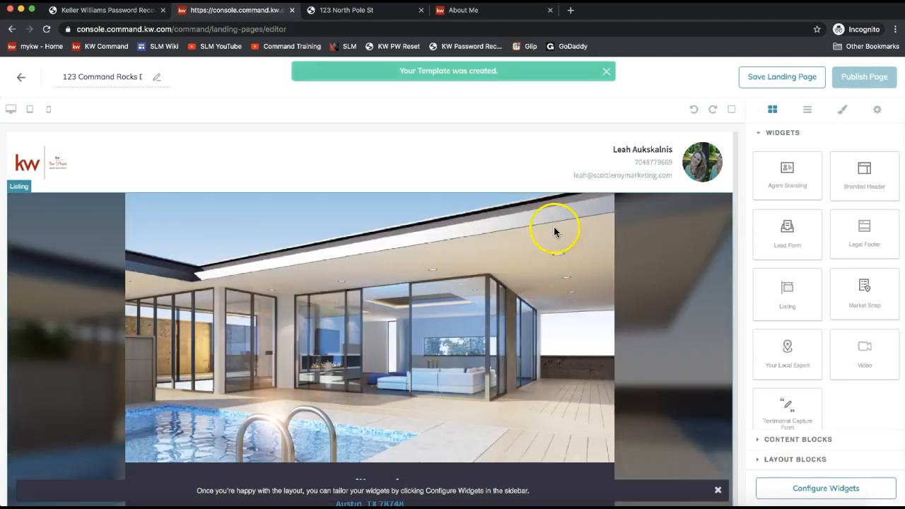
Step: Insert a Video widget between the branded header and the listing
{"action": "scroll", "coordinate": [404, 341], "scroll_direction": "down", "scroll_amount": 10}
{"action": "scroll", "coordinate": [404, 345], "scroll_direction": "down", "scroll_amount": 5}
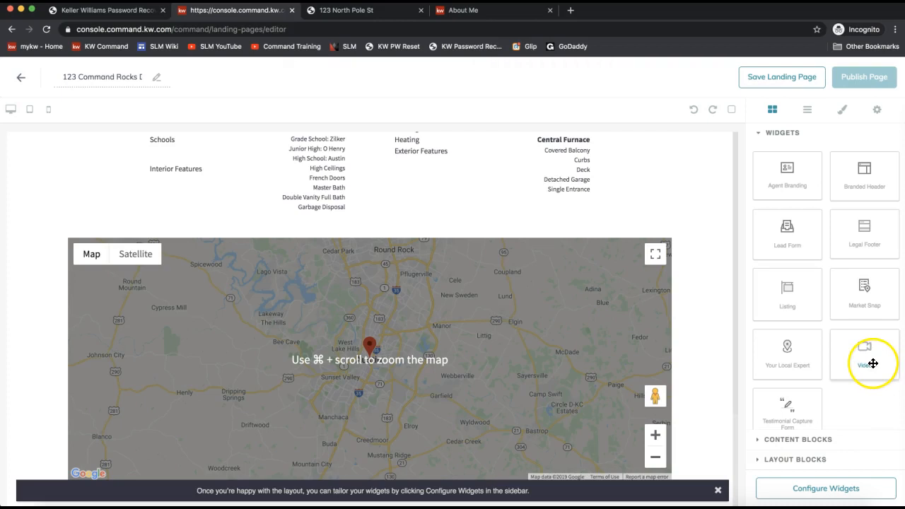
{"action": "scroll", "coordinate": [653, 233], "scroll_direction": "up", "scroll_amount": 3}
{"action": "scroll", "coordinate": [653, 233], "scroll_direction": "up", "scroll_amount": 12}
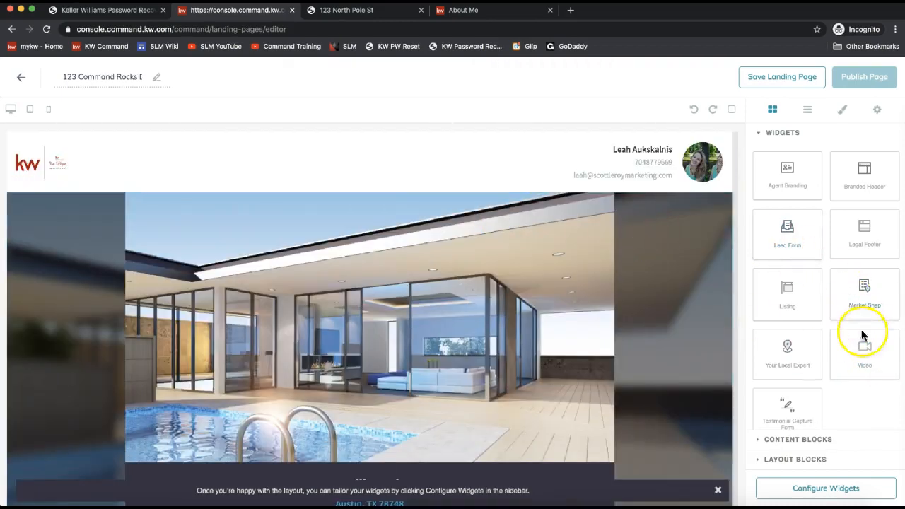
{"action": "left_click_drag", "start_coordinate": [869, 356], "coordinate": [642, 209]}
{"action": "left_click_drag", "start_coordinate": [596, 185], "coordinate": [598, 187]}
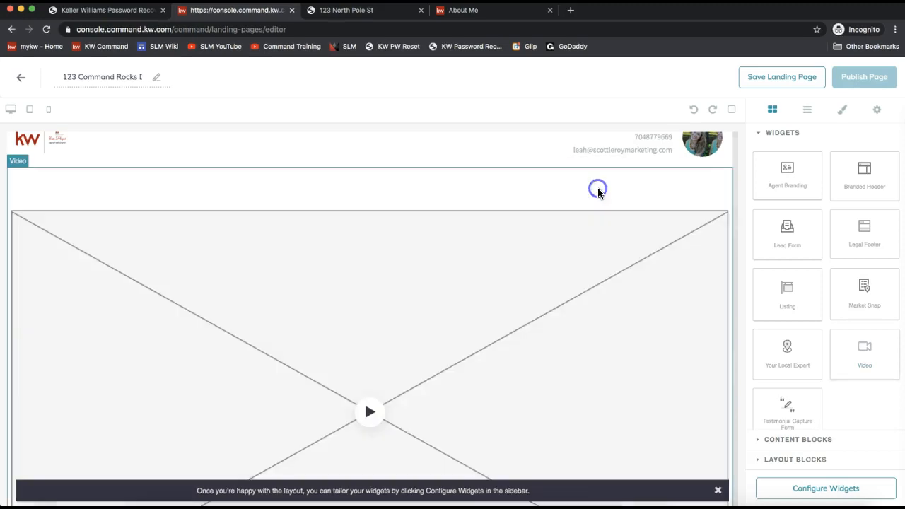
Step: Review the page layout from the branded header through the video placeholder down to the listing
{"action": "scroll", "coordinate": [382, 365], "scroll_direction": "down", "scroll_amount": 3}
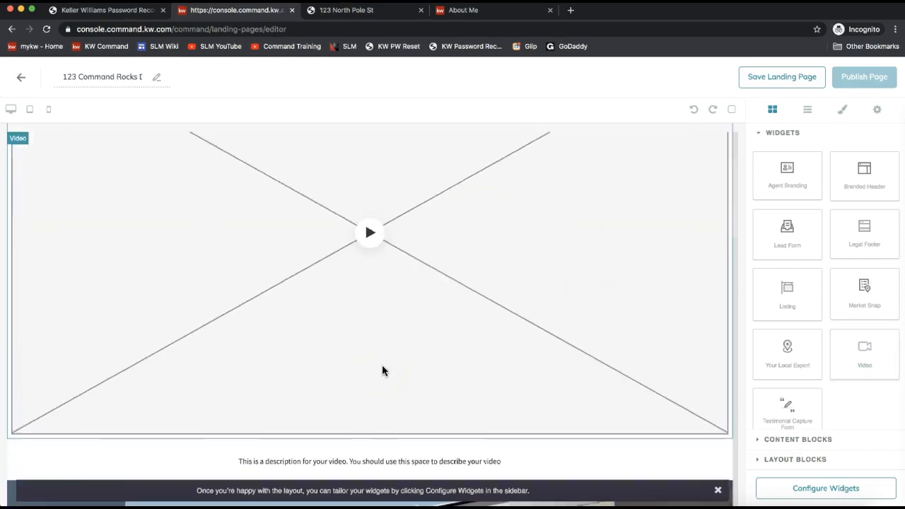
{"action": "scroll", "coordinate": [382, 365], "scroll_direction": "up", "scroll_amount": 3}
{"action": "scroll", "coordinate": [382, 367], "scroll_direction": "down", "scroll_amount": 4}
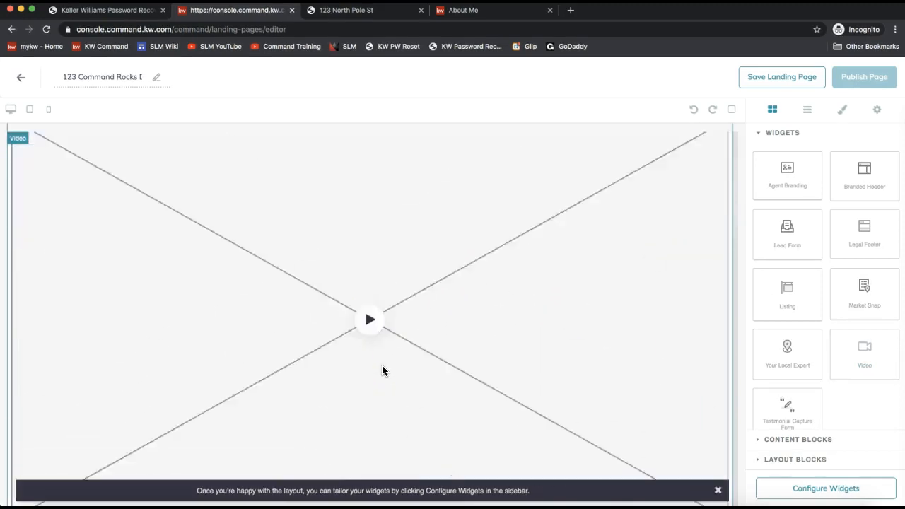
{"action": "left_click_drag", "start_coordinate": [384, 305], "coordinate": [382, 245]}
{"action": "scroll", "coordinate": [382, 245], "scroll_direction": "down", "scroll_amount": 4}
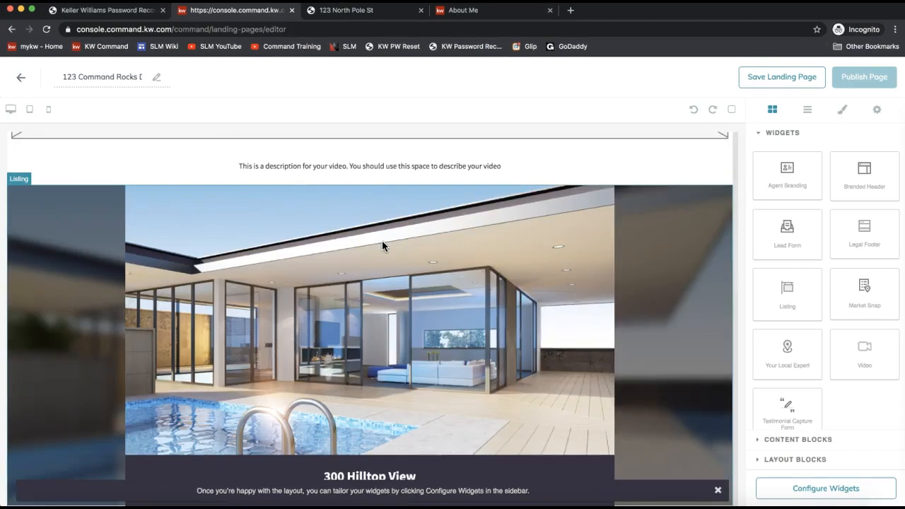
{"action": "scroll", "coordinate": [382, 245], "scroll_direction": "up", "scroll_amount": 5}
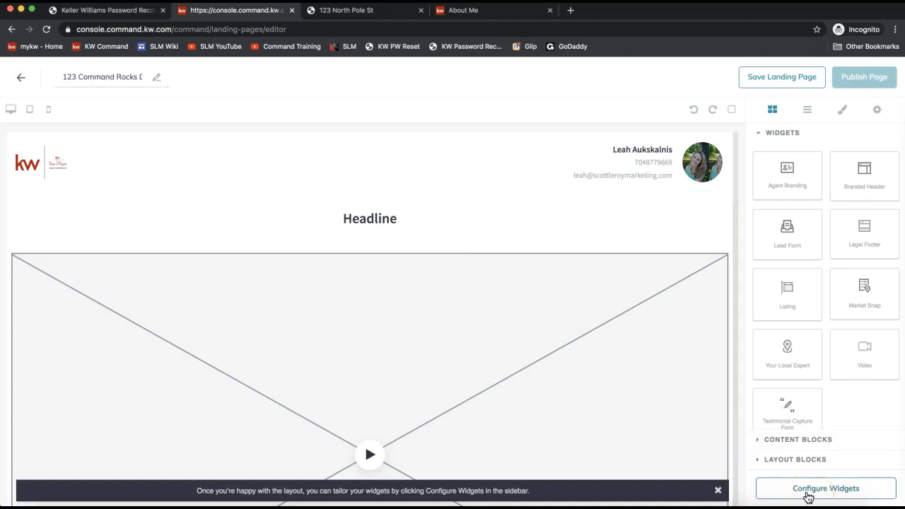
{"action": "left_click", "coordinate": [320, 408]}
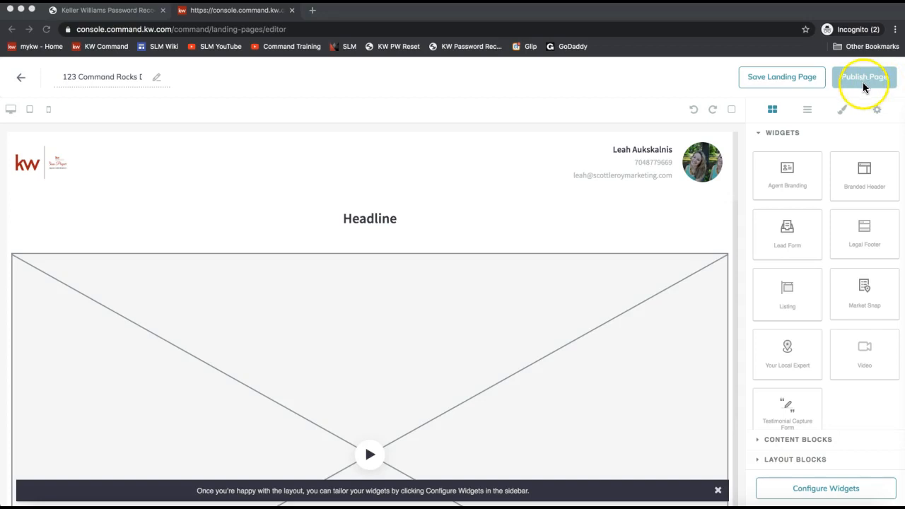
Step: Configure the Branded Header widget with the header text "Proudly Presenting" followed by the listing's street address, and apply it
{"action": "left_click", "coordinate": [810, 491]}
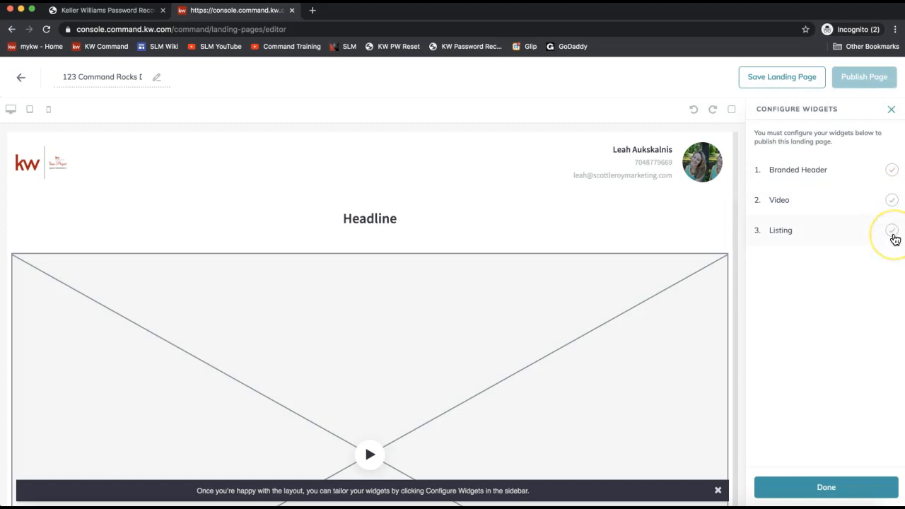
{"action": "left_click", "coordinate": [801, 174]}
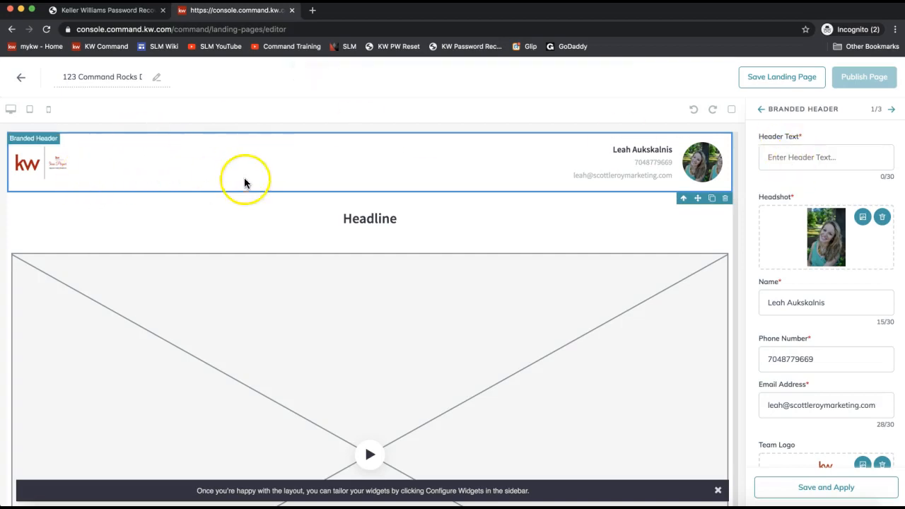
{"action": "left_click", "coordinate": [778, 156]}
{"action": "type", "text": "Proudly Presenting 1"}
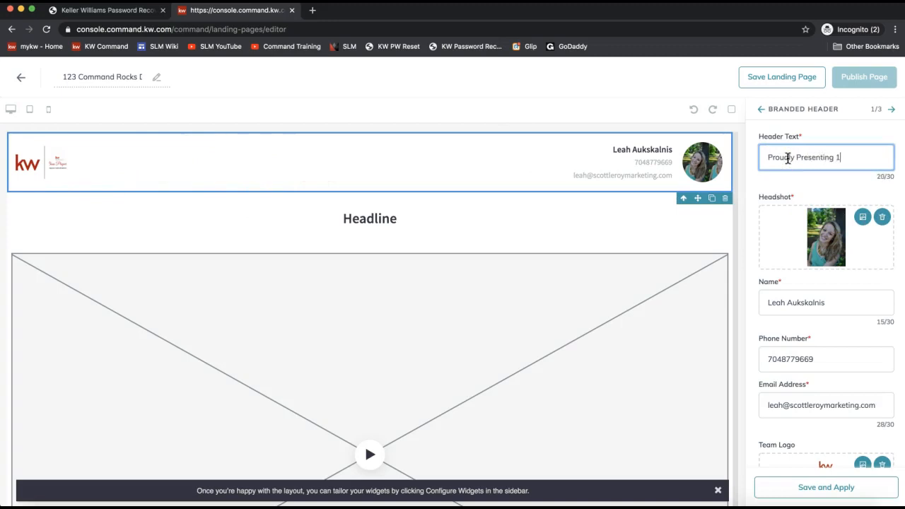
{"action": "type", "text": "23 Main St"}
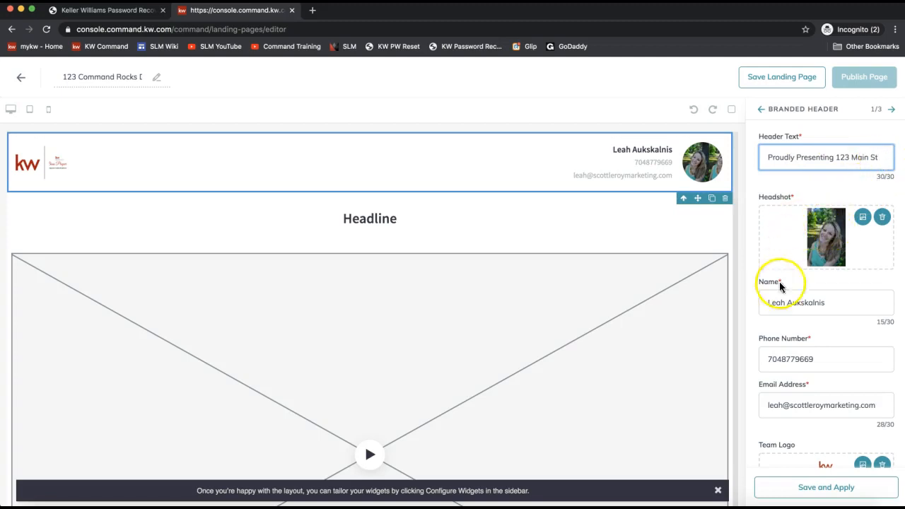
{"action": "scroll", "coordinate": [829, 249], "scroll_direction": "down", "scroll_amount": 1}
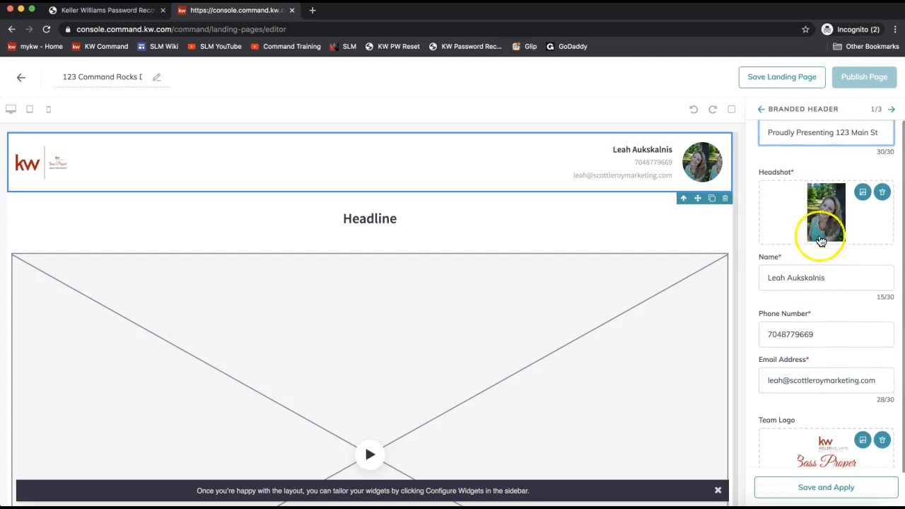
{"action": "scroll", "coordinate": [825, 259], "scroll_direction": "down", "scroll_amount": 2}
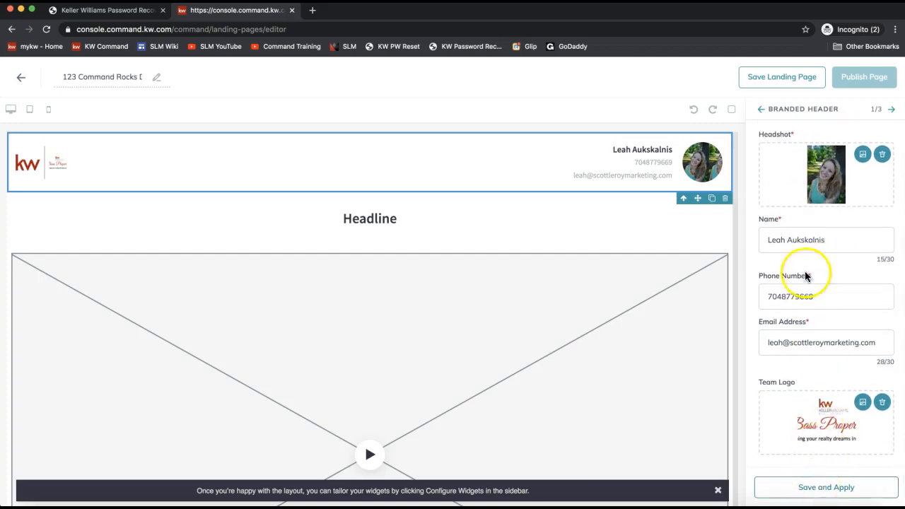
{"action": "left_click", "coordinate": [817, 487]}
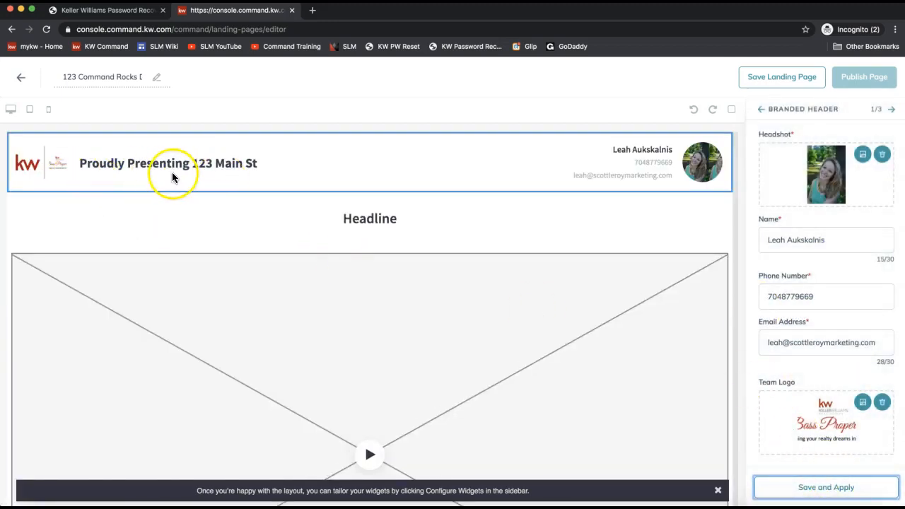
Step: Give the Video widget the headline "Virtual Tour -" plus the listing's street address, and the description "Take a walk through this beautiful custom home"
{"action": "left_click", "coordinate": [892, 112]}
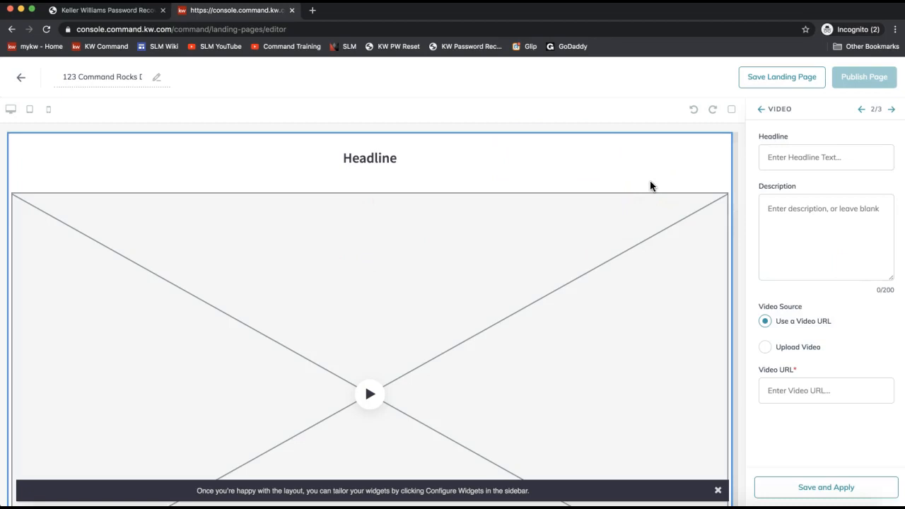
{"action": "left_click", "coordinate": [811, 158]}
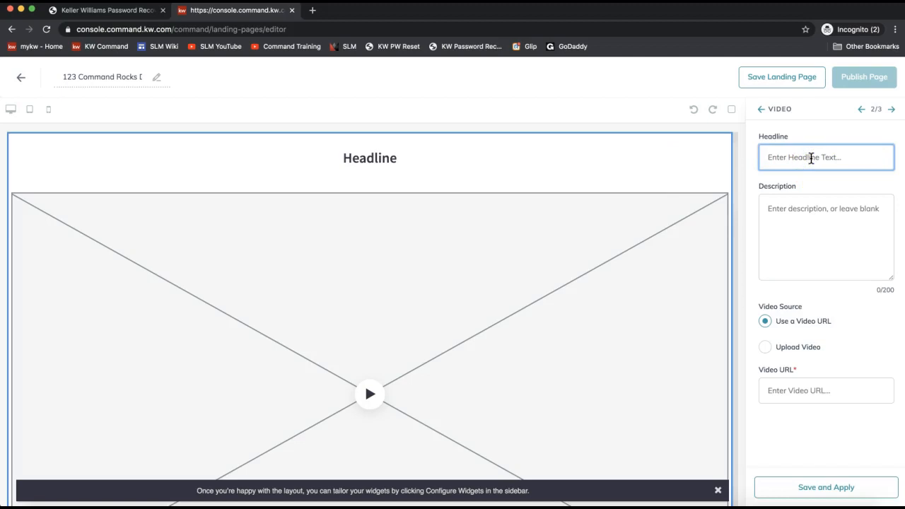
{"action": "type", "text": "Virtual Tour - 123 Main St"}
{"action": "key", "text": "Tab"}
{"action": "type", "text": "Take a walk through this beautiful custom home"}
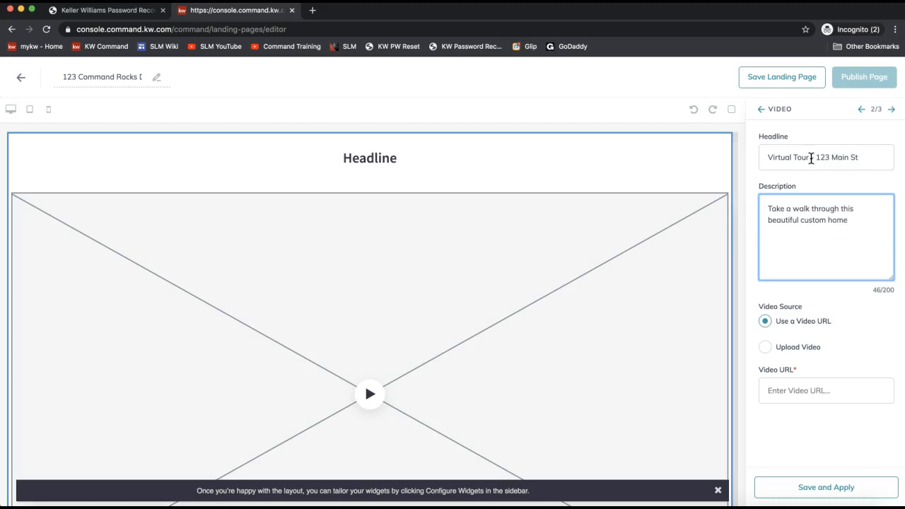
Step: Extend the Video widget's description with "! Contact us today for a private showing." and check where the description sits below the video
{"action": "type", "text": "! Contact us today for a pri"}
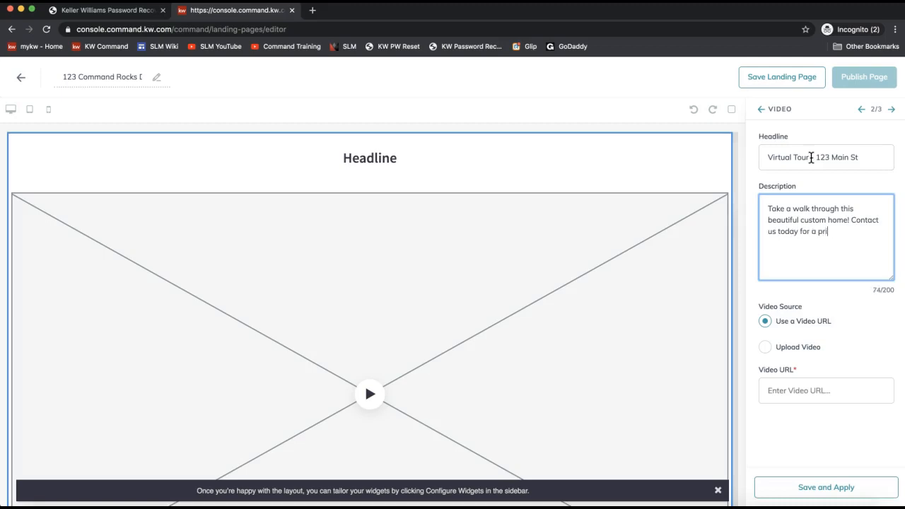
{"action": "type", "text": "vate showing."}
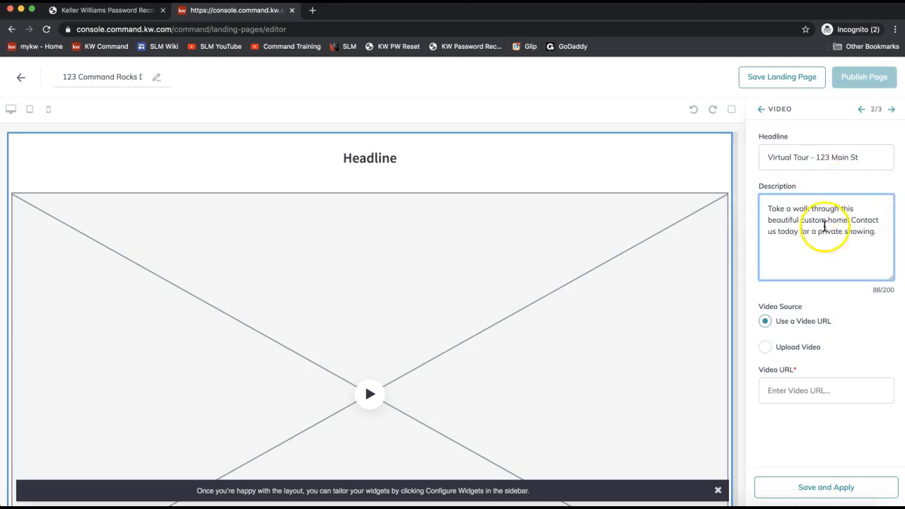
{"action": "scroll", "coordinate": [441, 285], "scroll_direction": "down", "scroll_amount": 3}
{"action": "scroll", "coordinate": [441, 288], "scroll_direction": "down", "scroll_amount": 5}
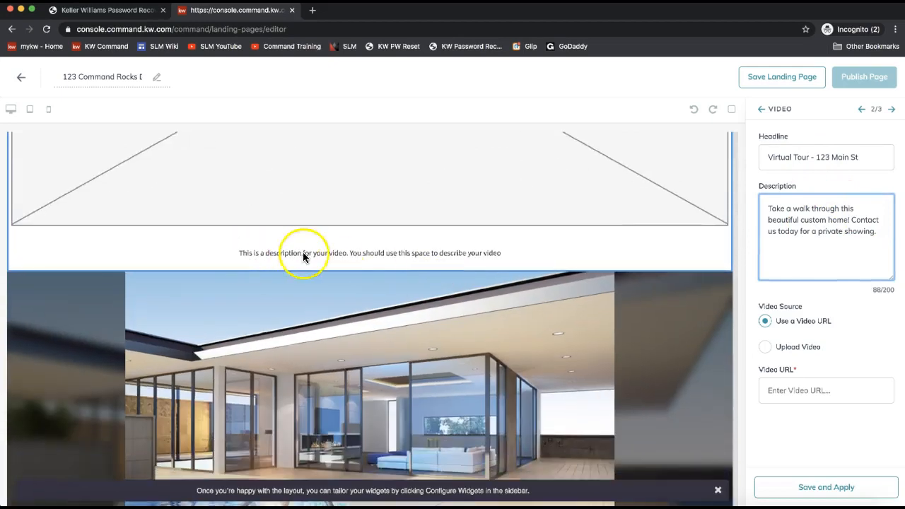
{"action": "scroll", "coordinate": [354, 252], "scroll_direction": "up", "scroll_amount": 8}
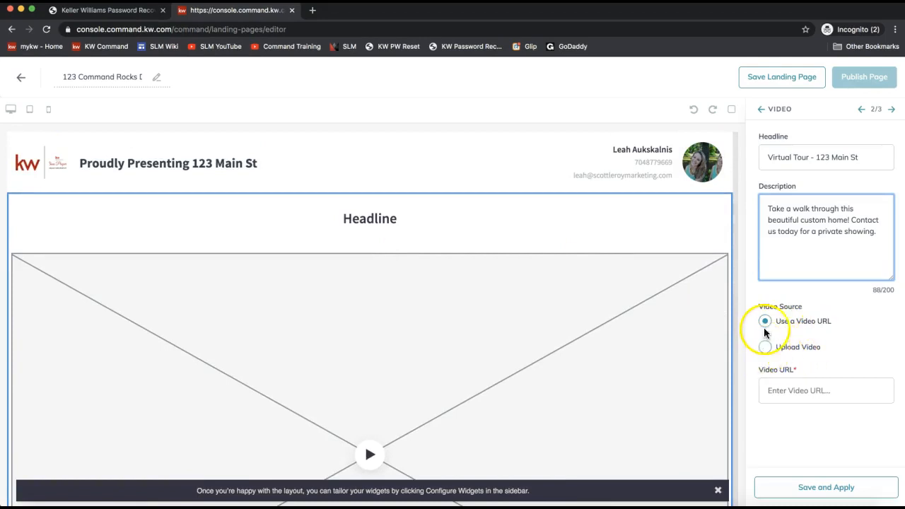
{"action": "left_click", "coordinate": [795, 391]}
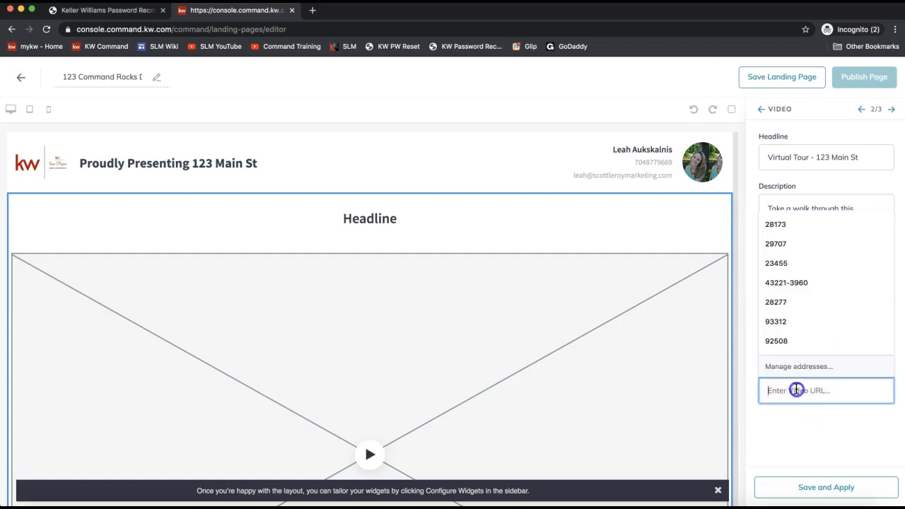
{"action": "left_click", "coordinate": [779, 437]}
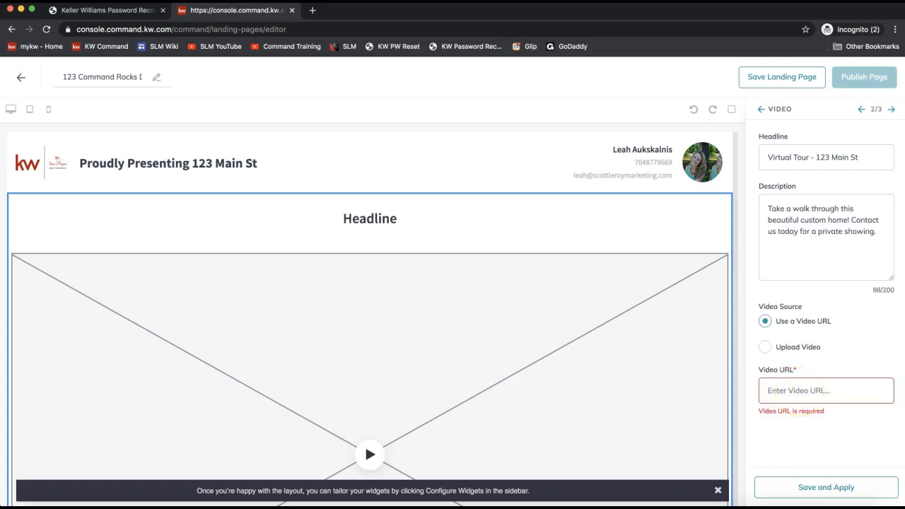
{"action": "left_click", "coordinate": [823, 396]}
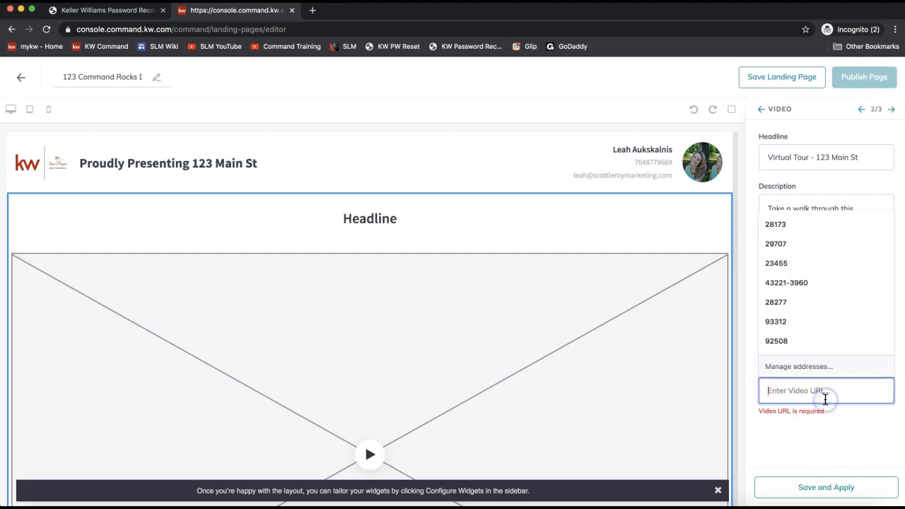
{"action": "left_click", "coordinate": [814, 433]}
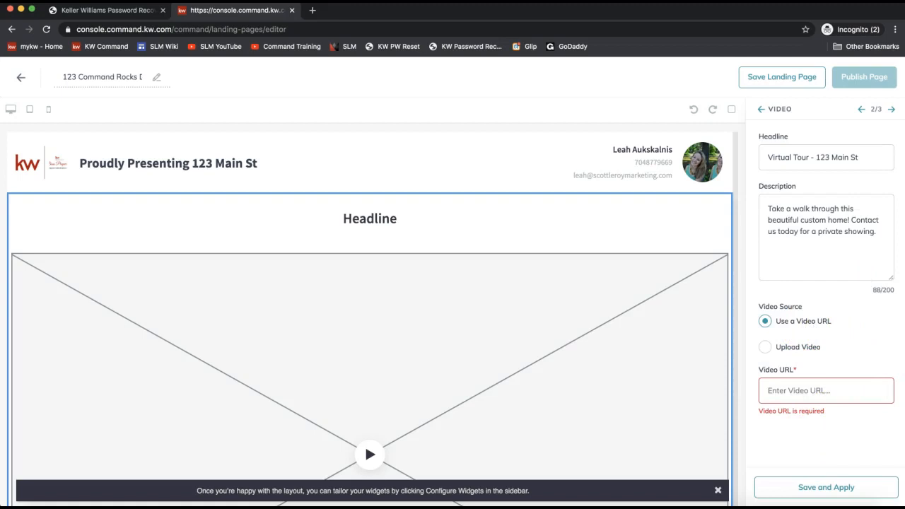
Step: Switch to the YouTube page of the "KW Command Overview - 12/17" video and copy its full URL
{"action": "key", "text": "super+Tab"}
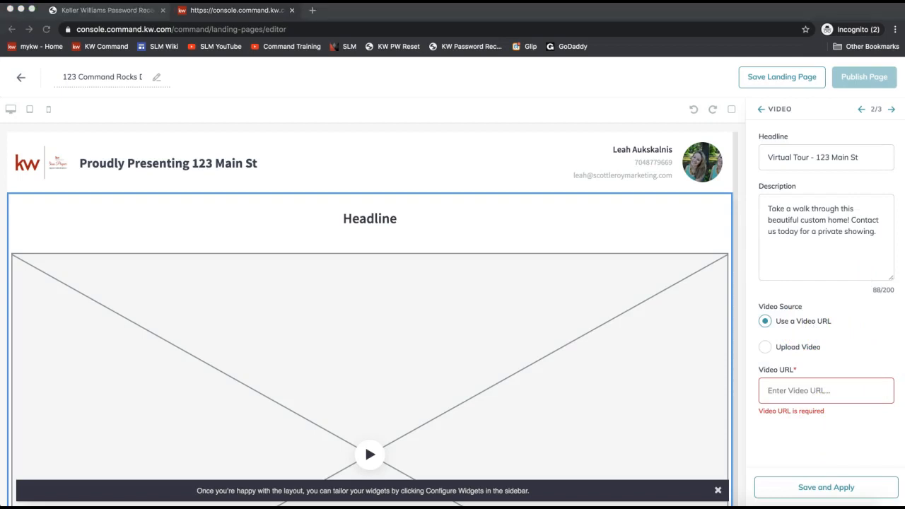
{"action": "left_click_drag", "start_coordinate": [500, 10], "coordinate": [459, 10]}
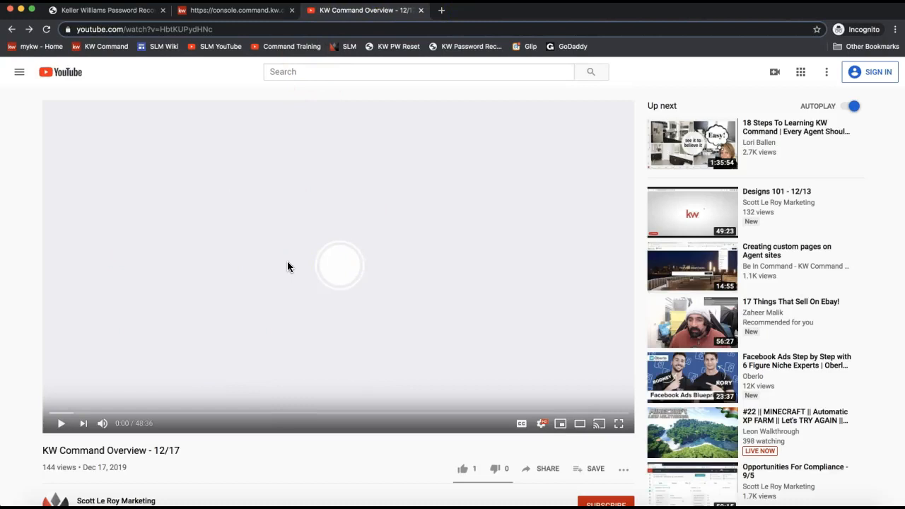
{"action": "left_click", "coordinate": [180, 32]}
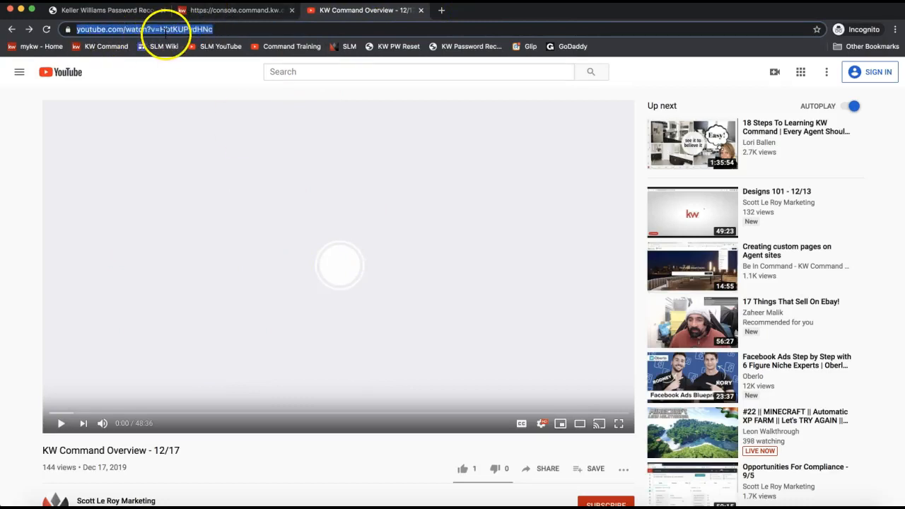
{"action": "triple_click", "coordinate": [126, 30]}
{"action": "triple_click", "coordinate": [126, 30]}
{"action": "triple_click", "coordinate": [125, 29]}
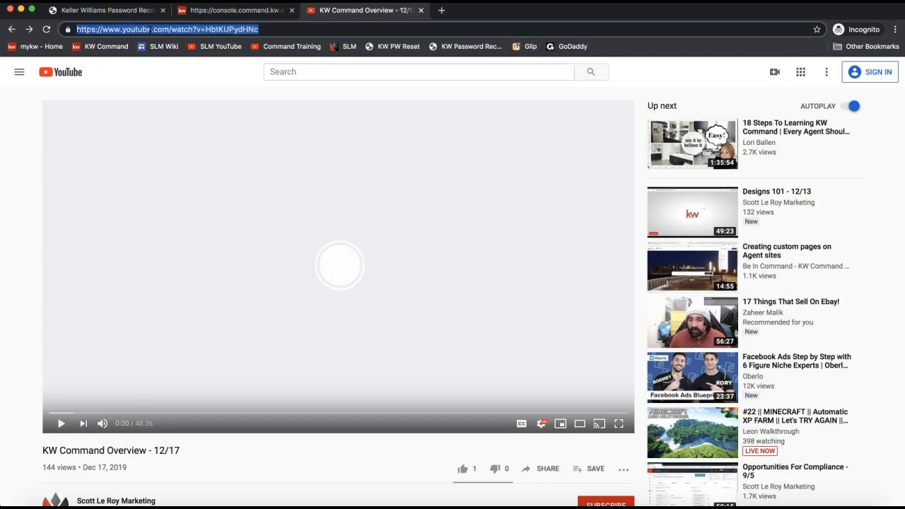
{"action": "right_click", "coordinate": [151, 30]}
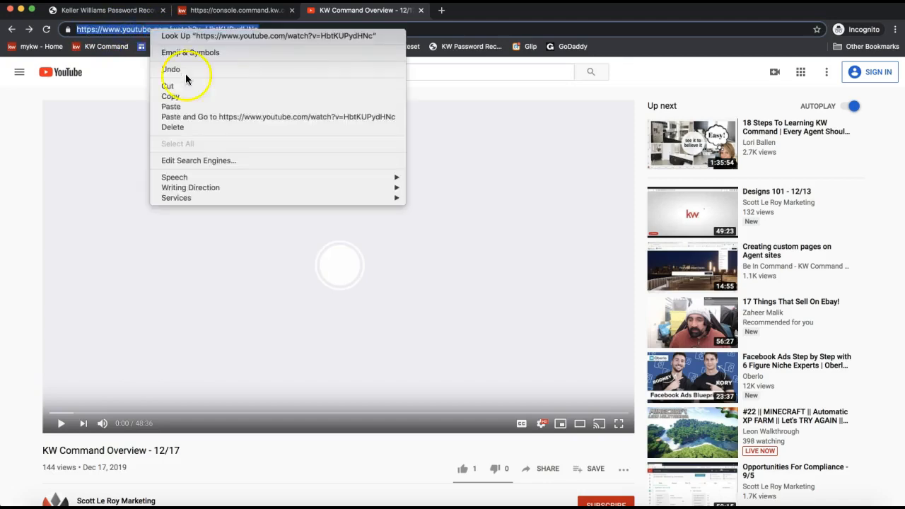
{"action": "left_click", "coordinate": [185, 96]}
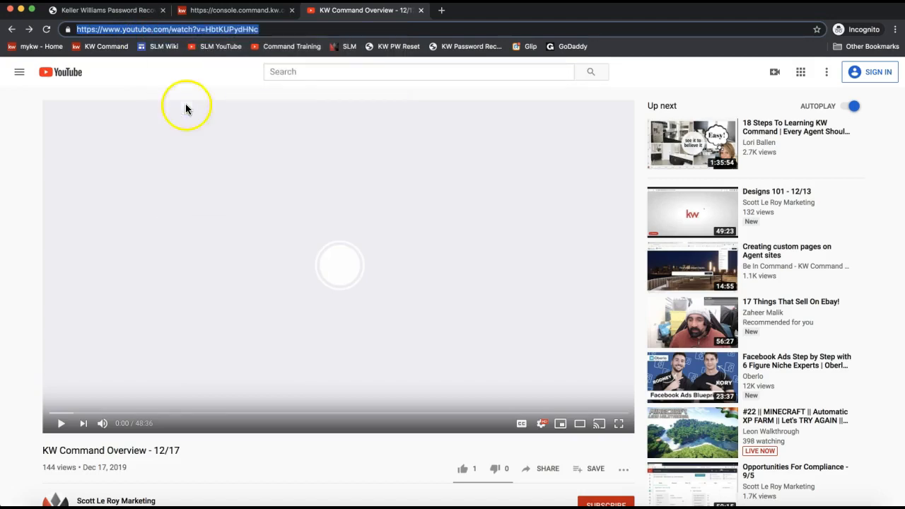
Step: Back in the landing page editor, paste the copied YouTube link as the Video widget's Video URL, apply it, and review the result
{"action": "left_click", "coordinate": [280, 14]}
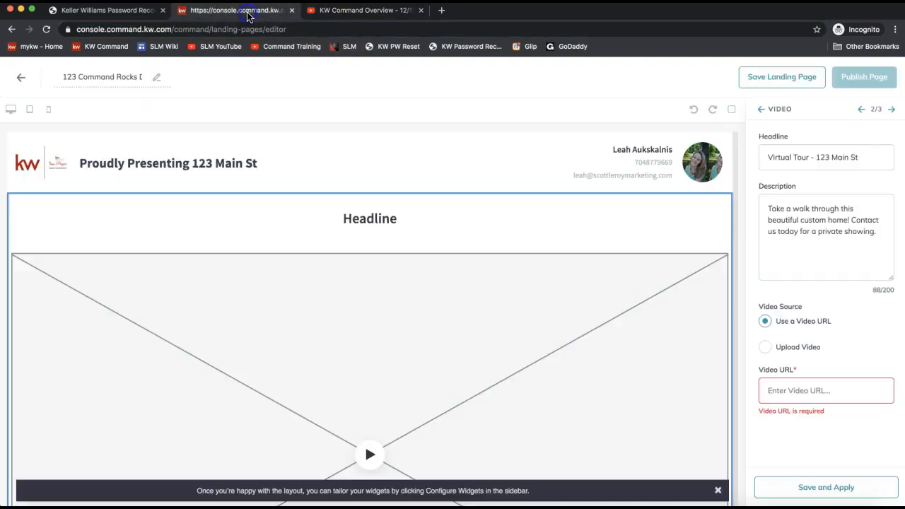
{"action": "left_click", "coordinate": [799, 389]}
{"action": "right_click", "coordinate": [799, 390]}
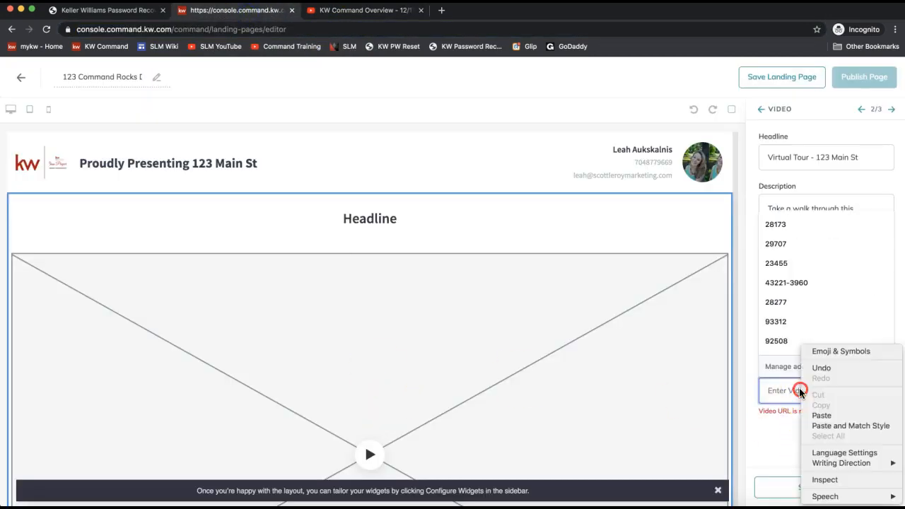
{"action": "left_click", "coordinate": [829, 416]}
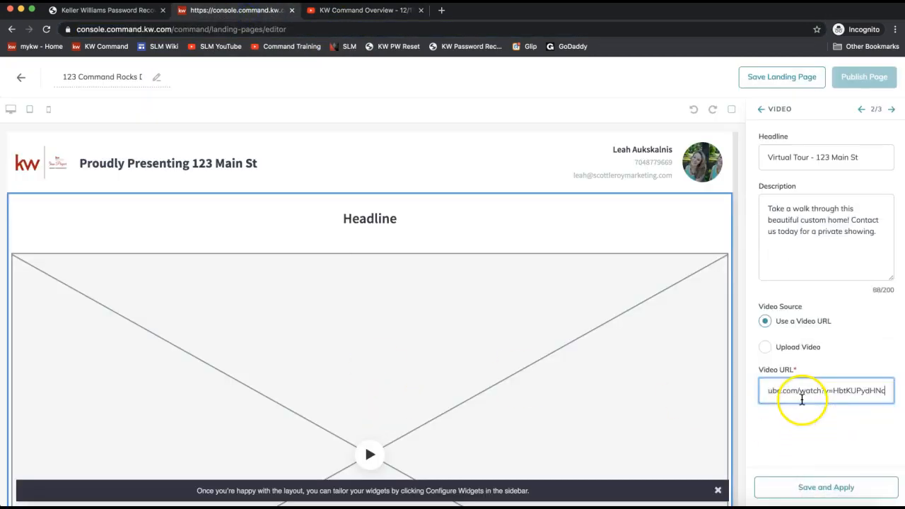
{"action": "left_click", "coordinate": [819, 493]}
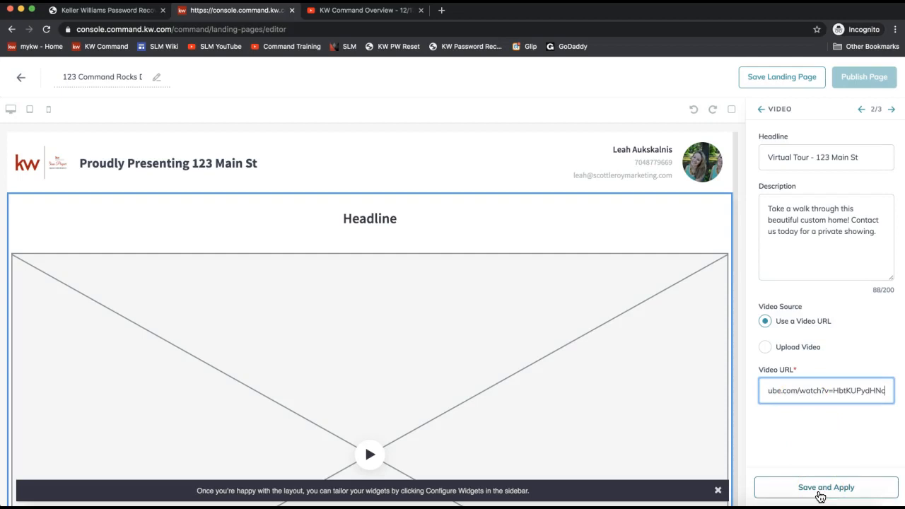
{"action": "left_click", "coordinate": [800, 488]}
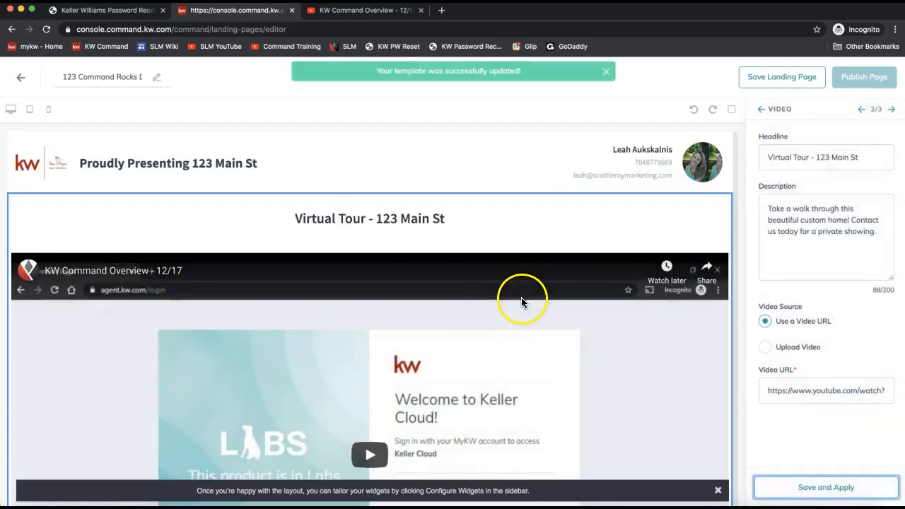
{"action": "scroll", "coordinate": [404, 270], "scroll_direction": "down", "scroll_amount": 3}
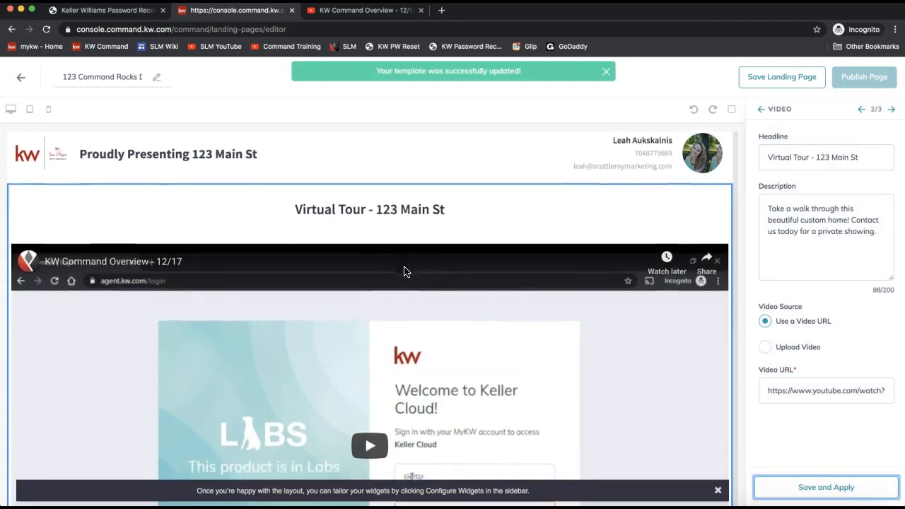
{"action": "scroll", "coordinate": [307, 347], "scroll_direction": "up", "scroll_amount": 3}
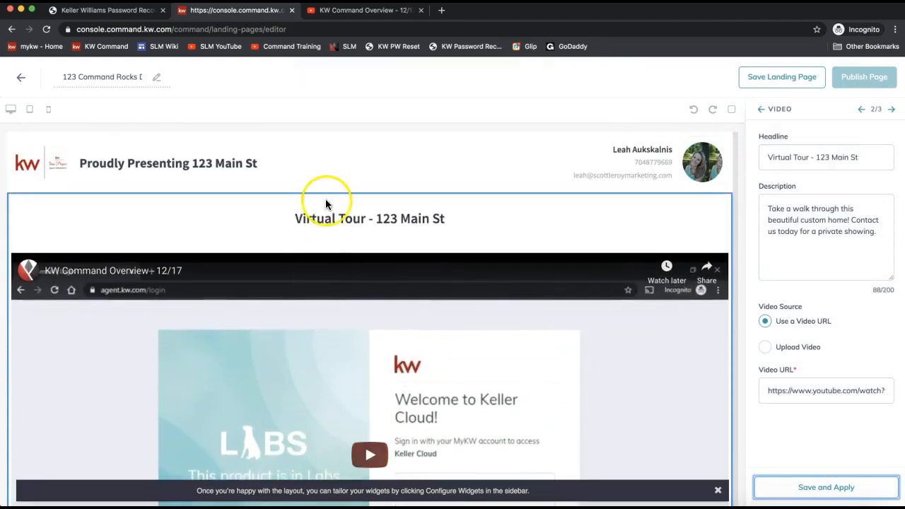
{"action": "scroll", "coordinate": [388, 243], "scroll_direction": "down", "scroll_amount": 10}
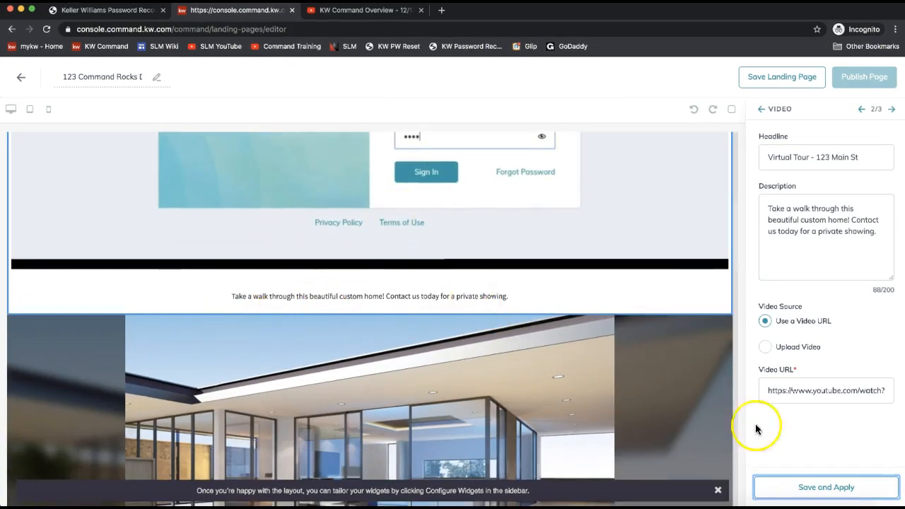
Step: Configure the Listing widget with the Slidell, LA listing priced at $630,000, use its kitchen photo with bar stools as header image, and apply
{"action": "left_click", "coordinate": [892, 110]}
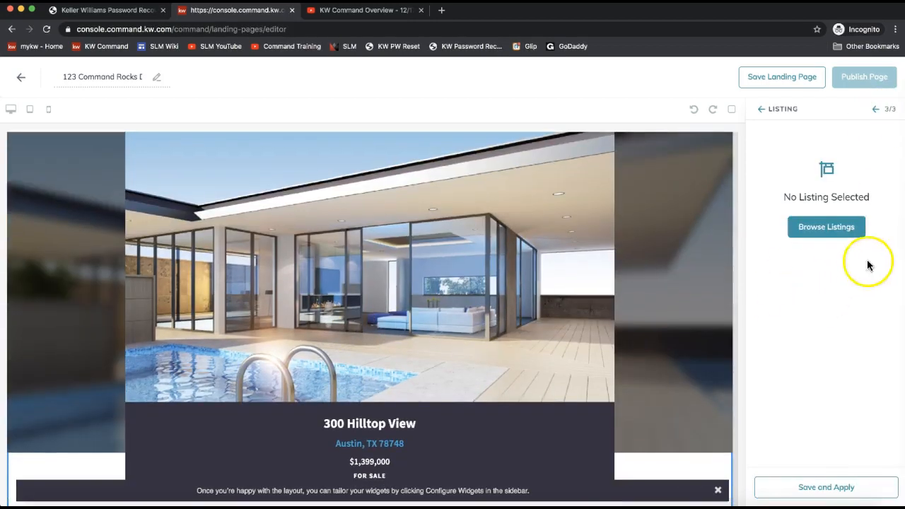
{"action": "left_click", "coordinate": [839, 234]}
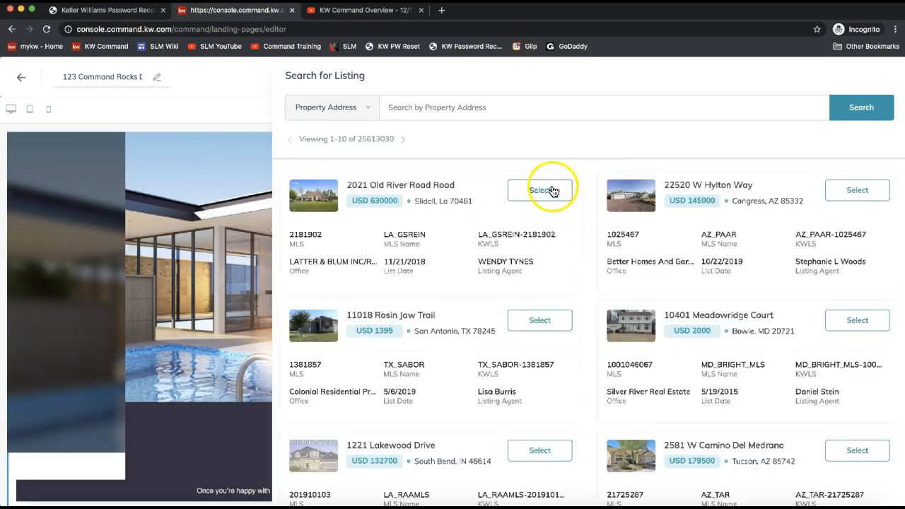
{"action": "left_click", "coordinate": [553, 190]}
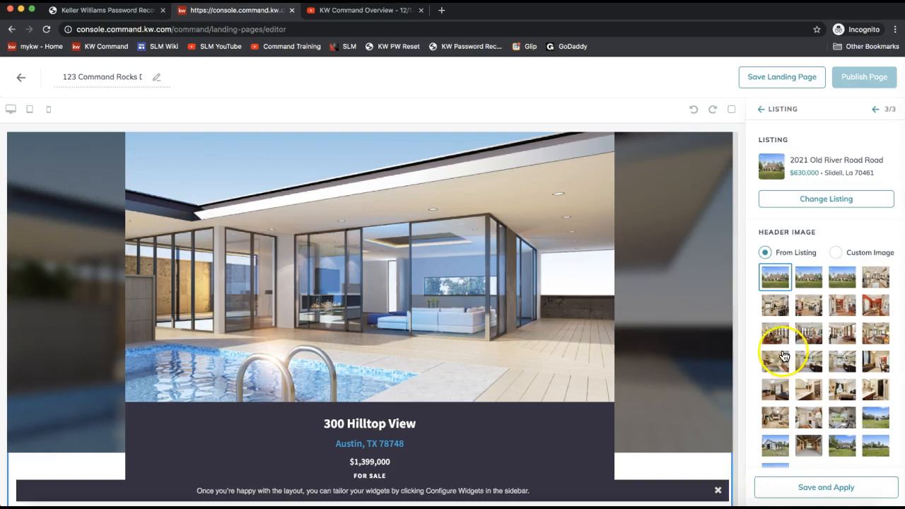
{"action": "left_click", "coordinate": [777, 307]}
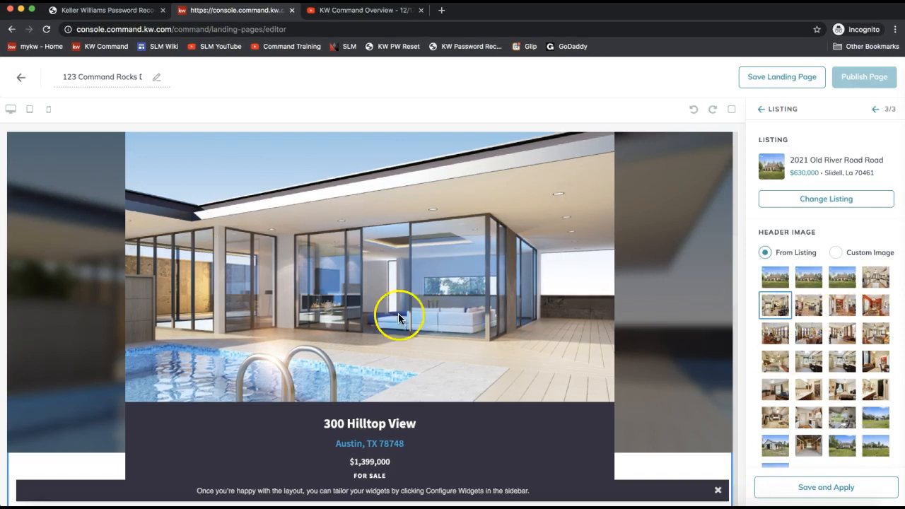
{"action": "left_click", "coordinate": [815, 488]}
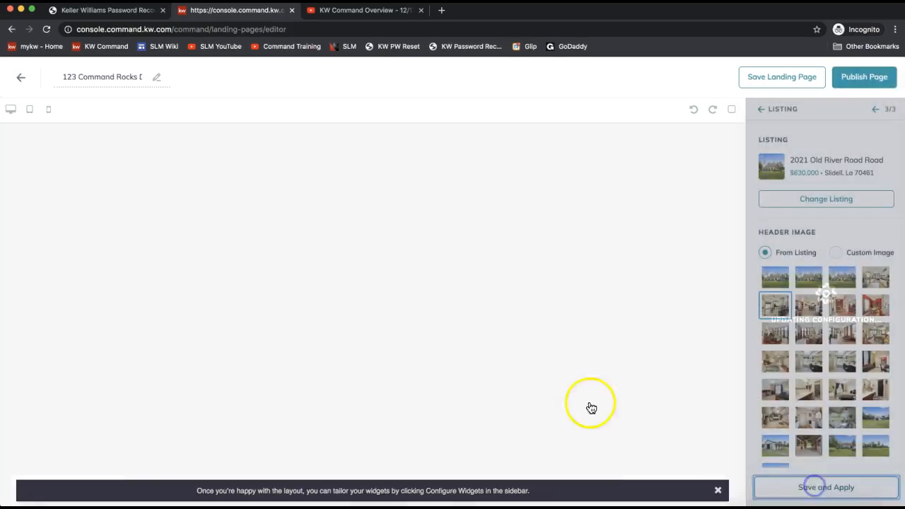
{"action": "scroll", "coordinate": [477, 357], "scroll_direction": "down", "scroll_amount": 4}
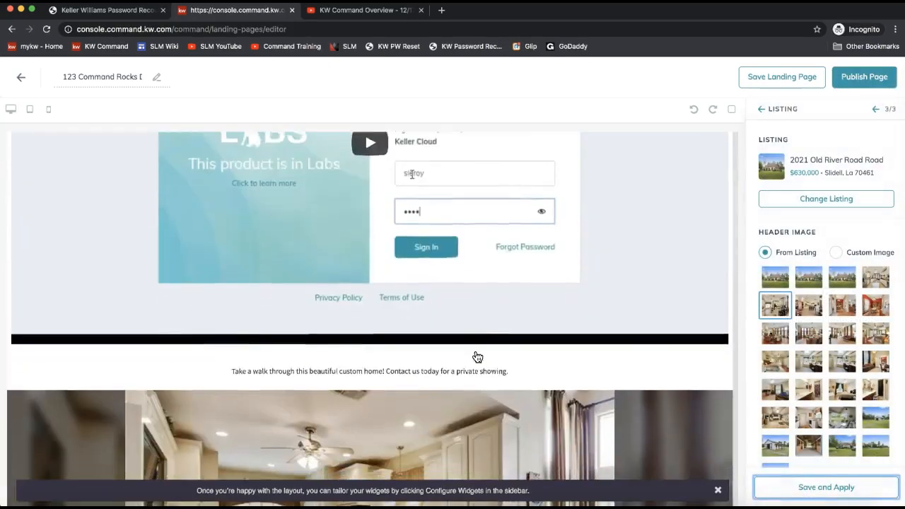
{"action": "scroll", "coordinate": [476, 357], "scroll_direction": "down", "scroll_amount": 4}
{"action": "scroll", "coordinate": [419, 347], "scroll_direction": "up", "scroll_amount": 1}
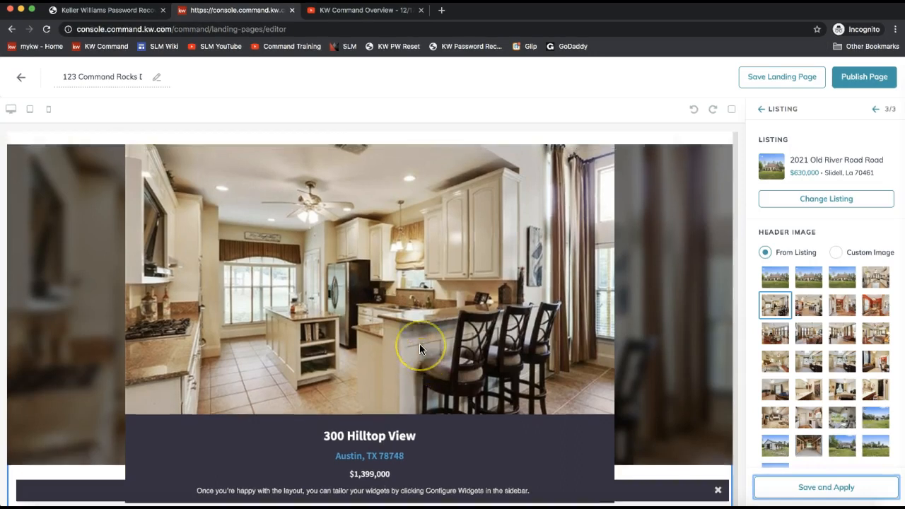
{"action": "scroll", "coordinate": [419, 346], "scroll_direction": "up", "scroll_amount": 2}
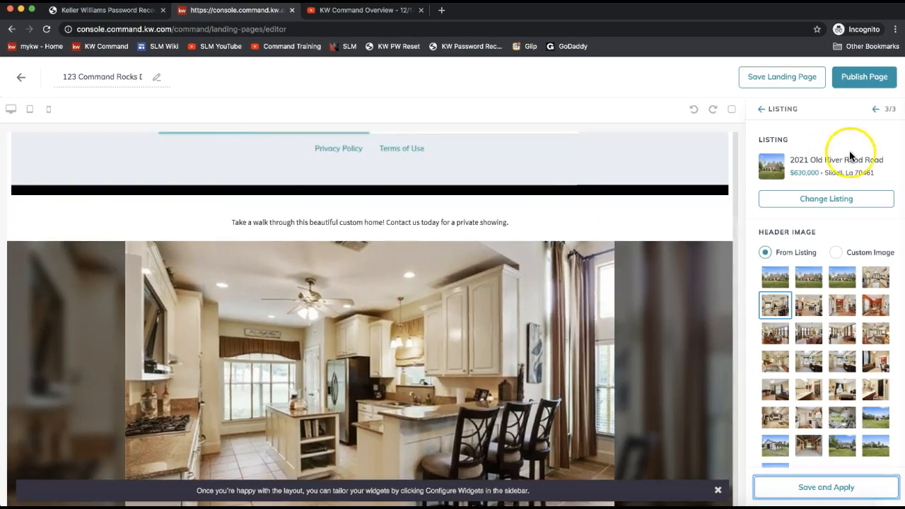
Step: Finish the widget configuration, publish the landing page as visible to others, and locate it in the list of landing pages
{"action": "left_click", "coordinate": [762, 112]}
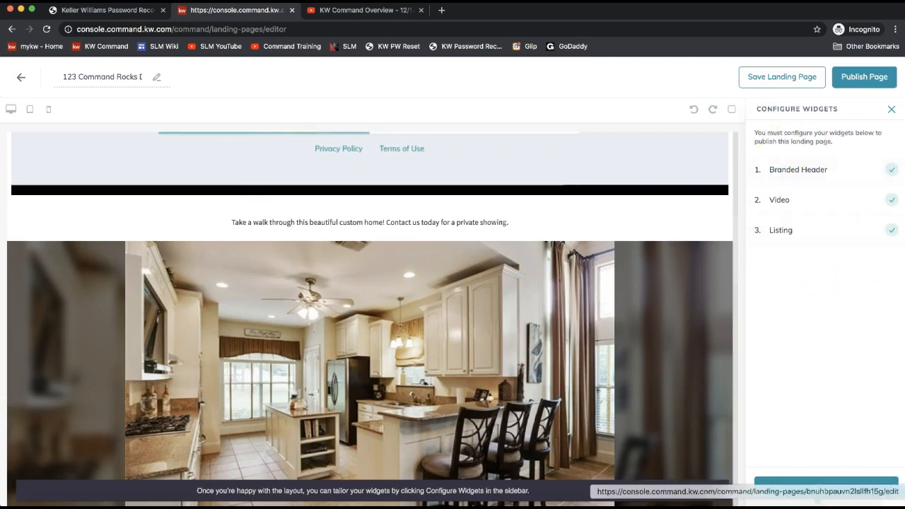
{"action": "left_click", "coordinate": [824, 487]}
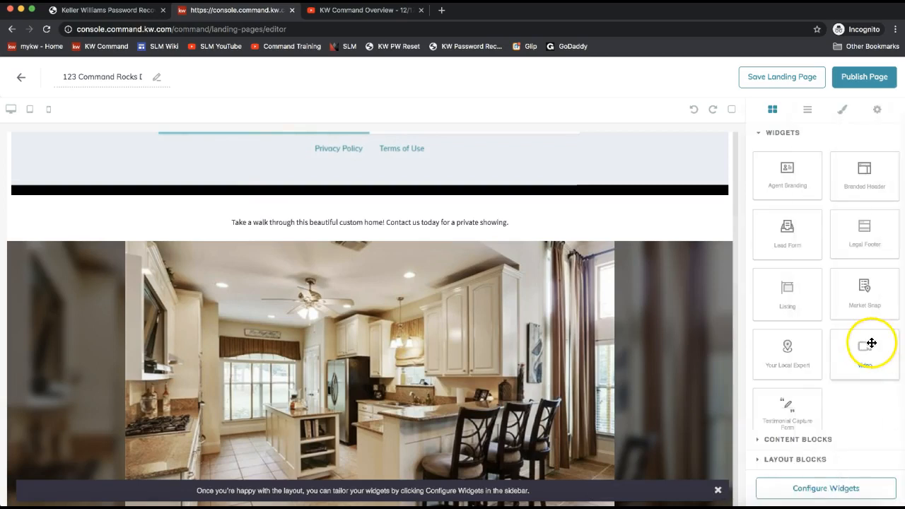
{"action": "left_click", "coordinate": [859, 86]}
{"action": "left_click", "coordinate": [867, 84]}
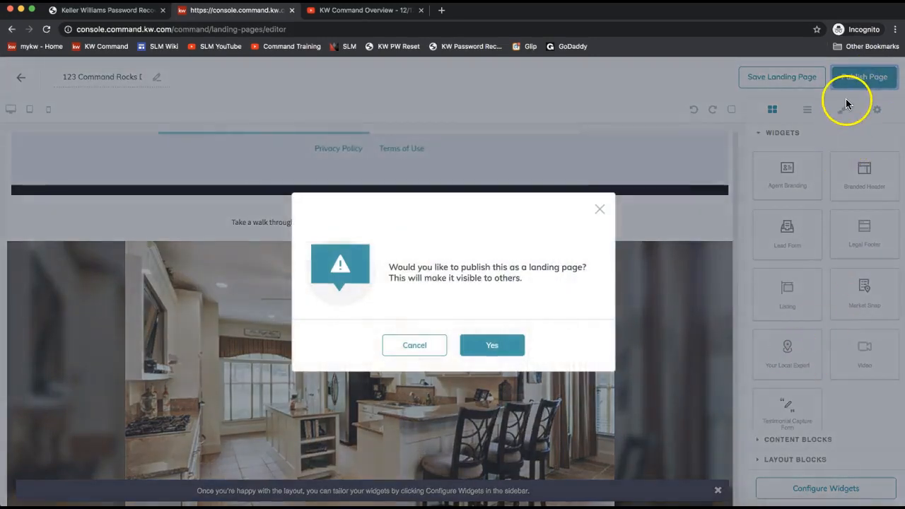
{"action": "left_click", "coordinate": [492, 345]}
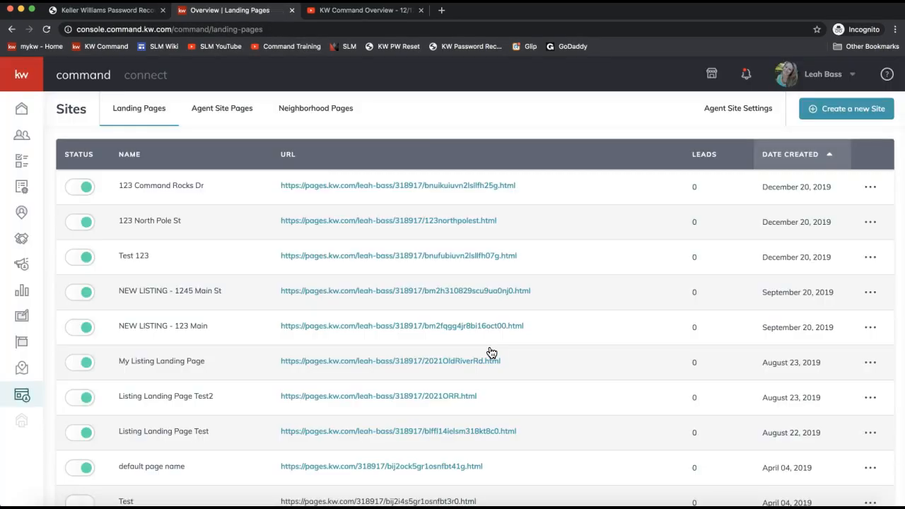
{"action": "left_click_drag", "start_coordinate": [116, 185], "coordinate": [211, 193]}
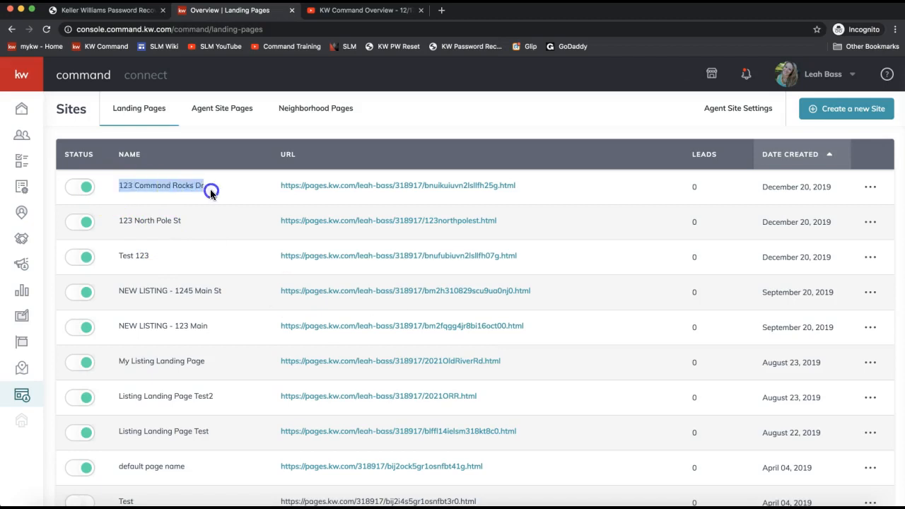
Step: Open the published "123 Command Rocks Dr" landing page and review its header, video and listing sections
{"action": "left_click", "coordinate": [327, 186]}
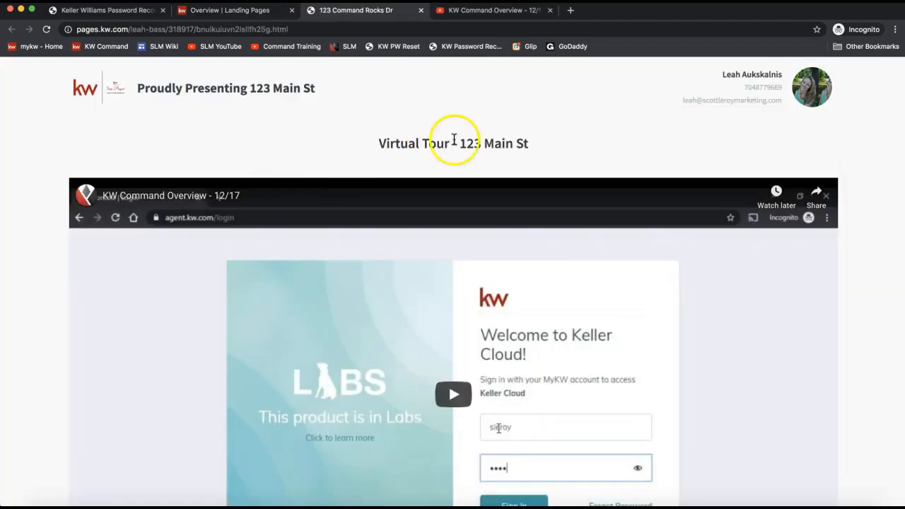
{"action": "scroll", "coordinate": [340, 145], "scroll_direction": "down", "scroll_amount": 4}
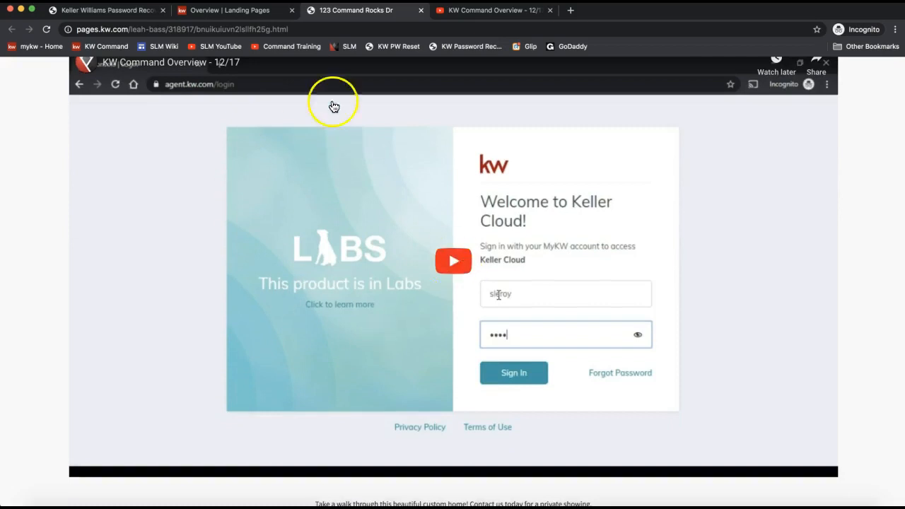
{"action": "scroll", "coordinate": [602, 218], "scroll_direction": "down", "scroll_amount": 8}
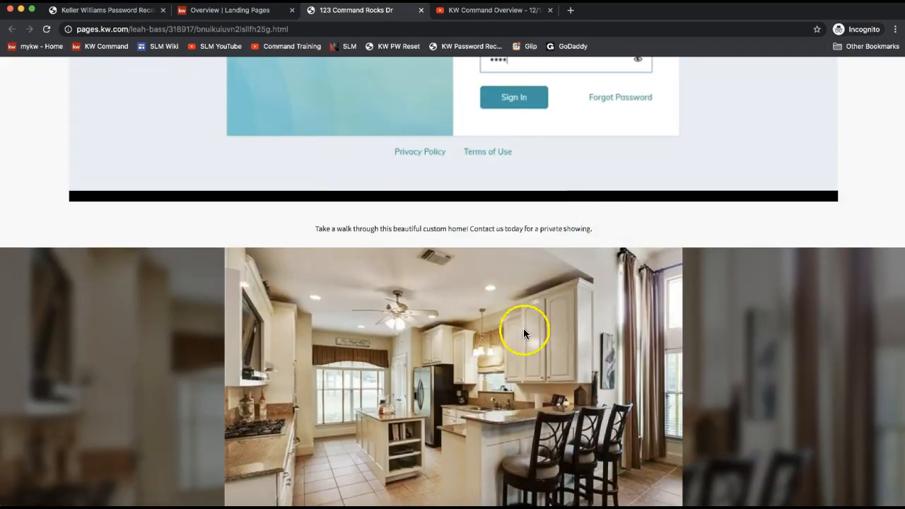
{"action": "scroll", "coordinate": [495, 339], "scroll_direction": "down", "scroll_amount": 3}
{"action": "scroll", "coordinate": [495, 340], "scroll_direction": "down", "scroll_amount": 20}
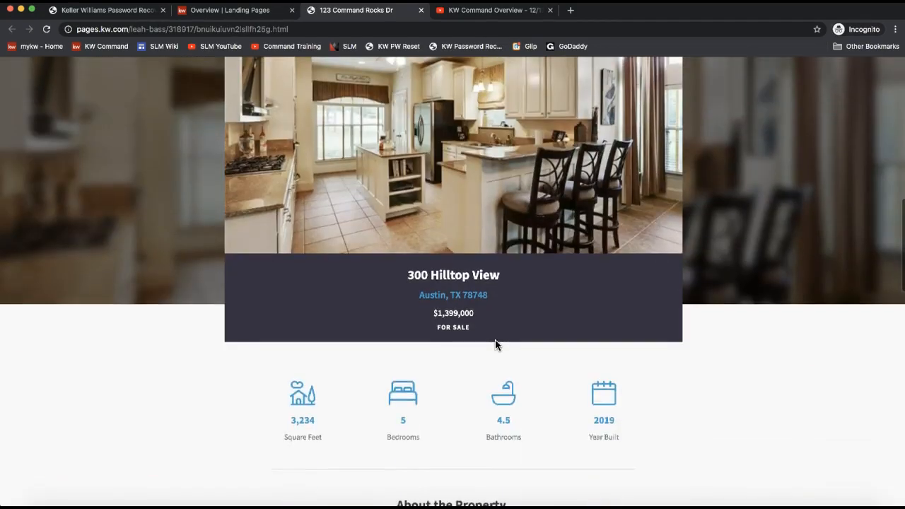
{"action": "scroll", "coordinate": [495, 344], "scroll_direction": "up", "scroll_amount": 20}
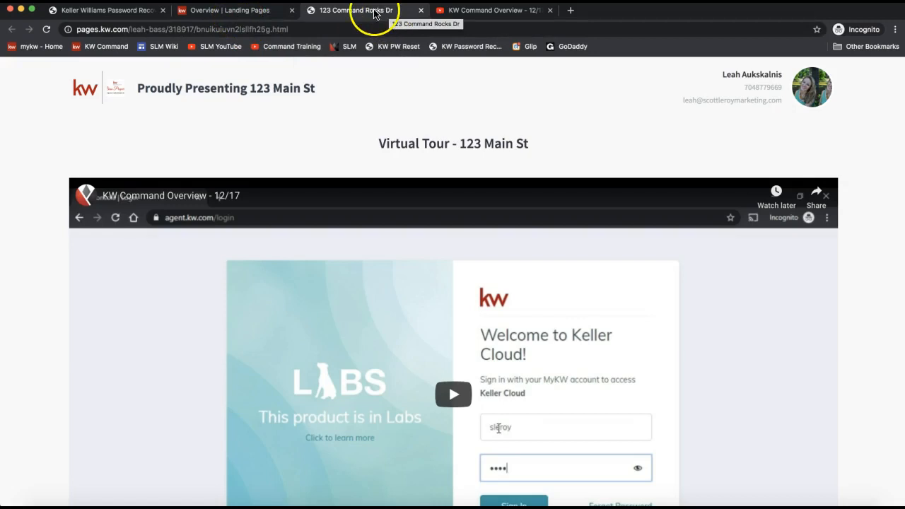
Step: Return to the list of landing pages and open the available actions for "123 Command Rocks Dr"
{"action": "left_click", "coordinate": [242, 11]}
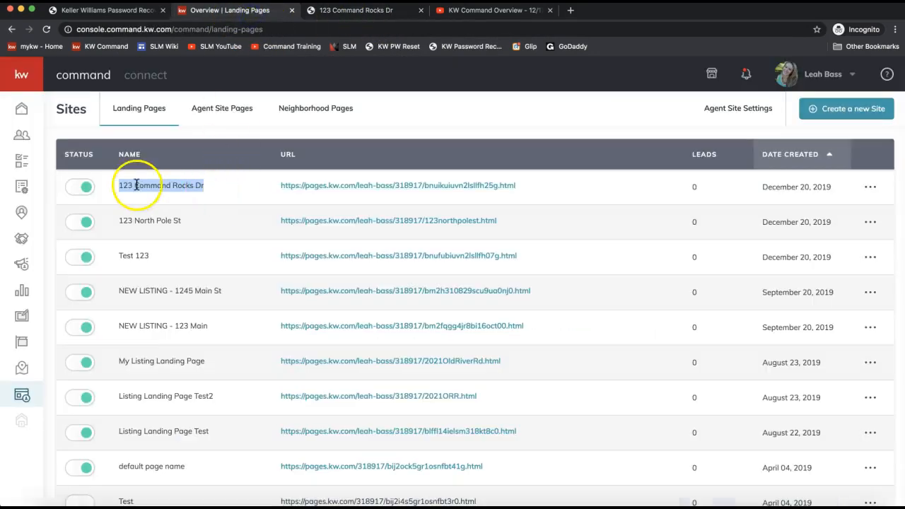
{"action": "left_click", "coordinate": [870, 193]}
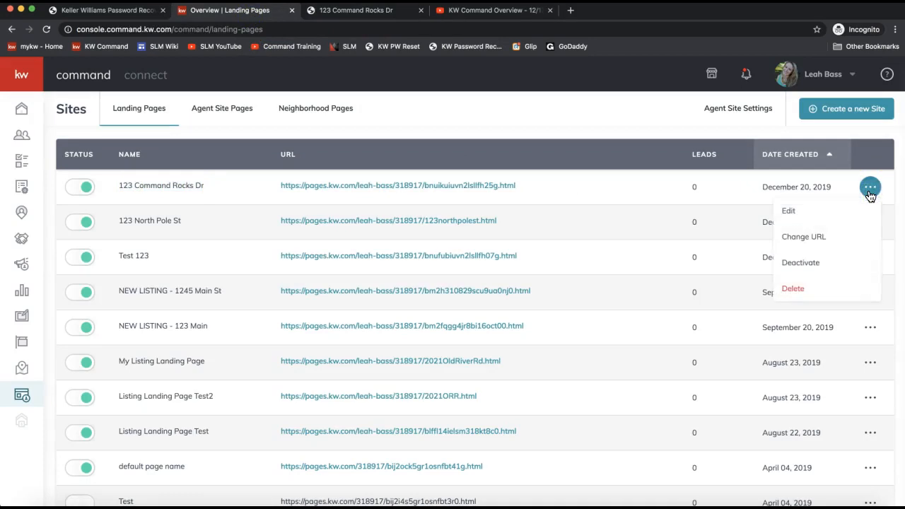